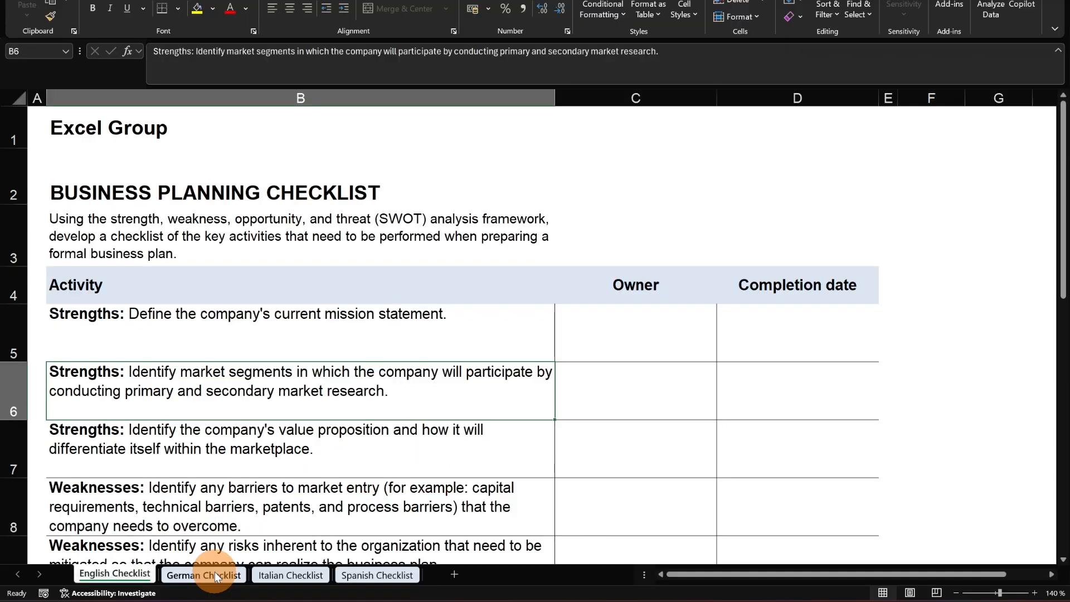
- Compare the translated text and the language code in D1 across the German, Italian and Spanish Checklist sheets
left_click(215, 575)
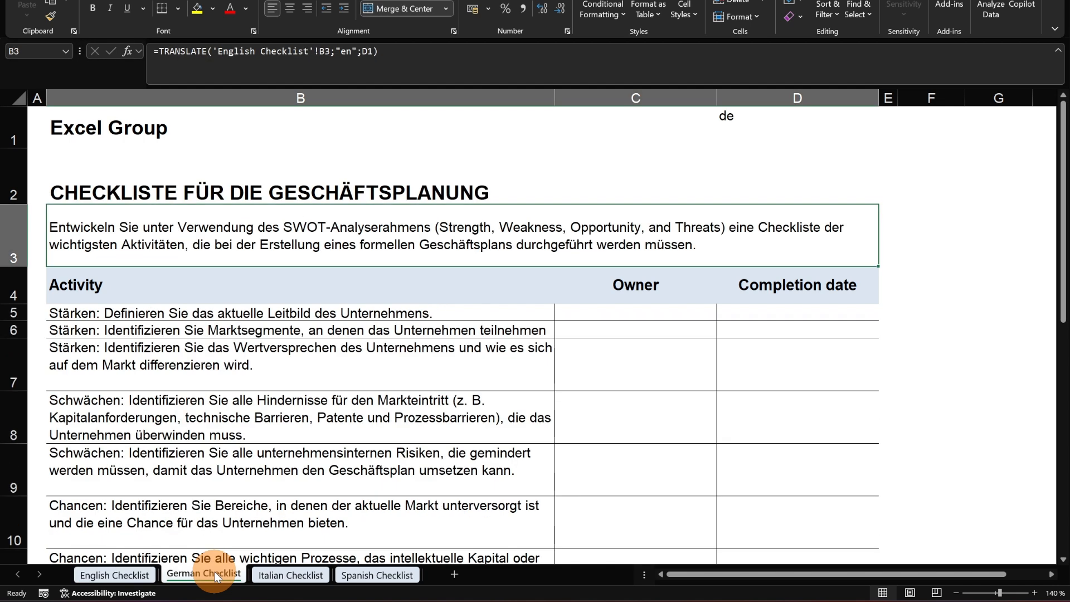
left_click(748, 133)
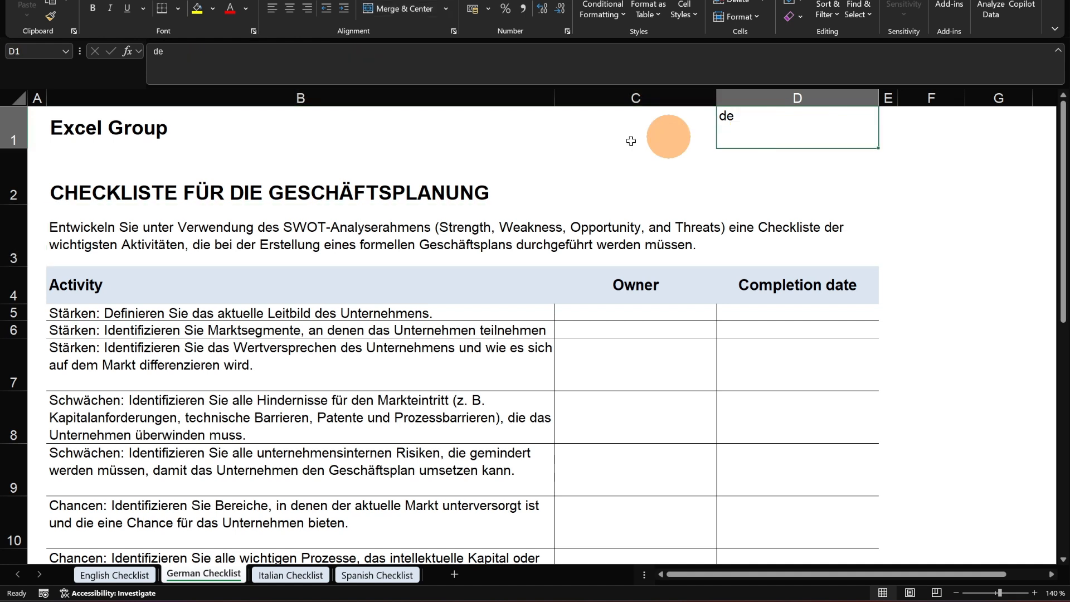
left_click(291, 575)
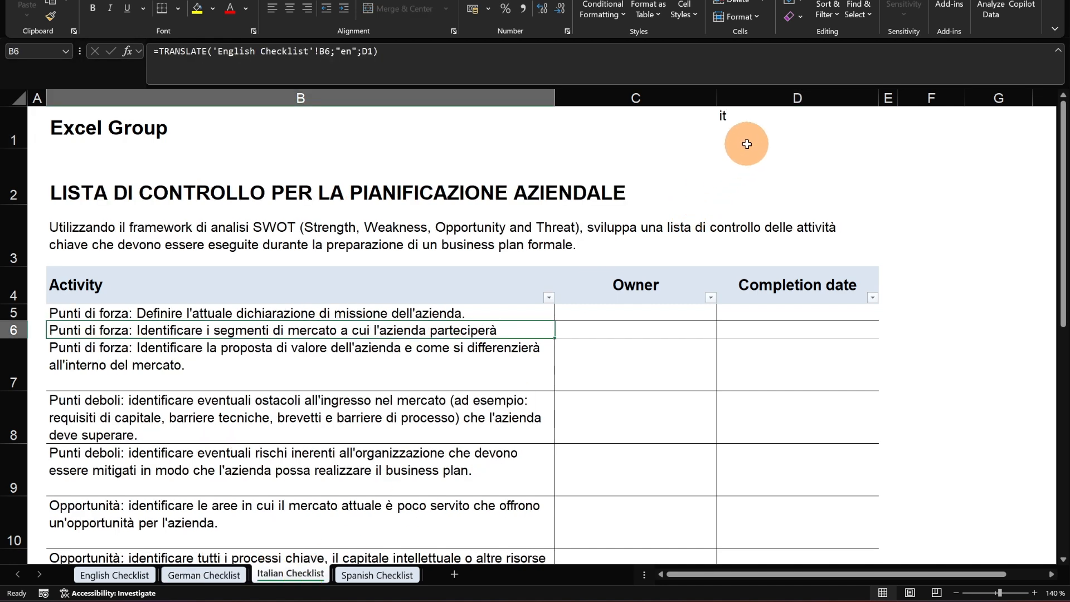
left_click(377, 575)
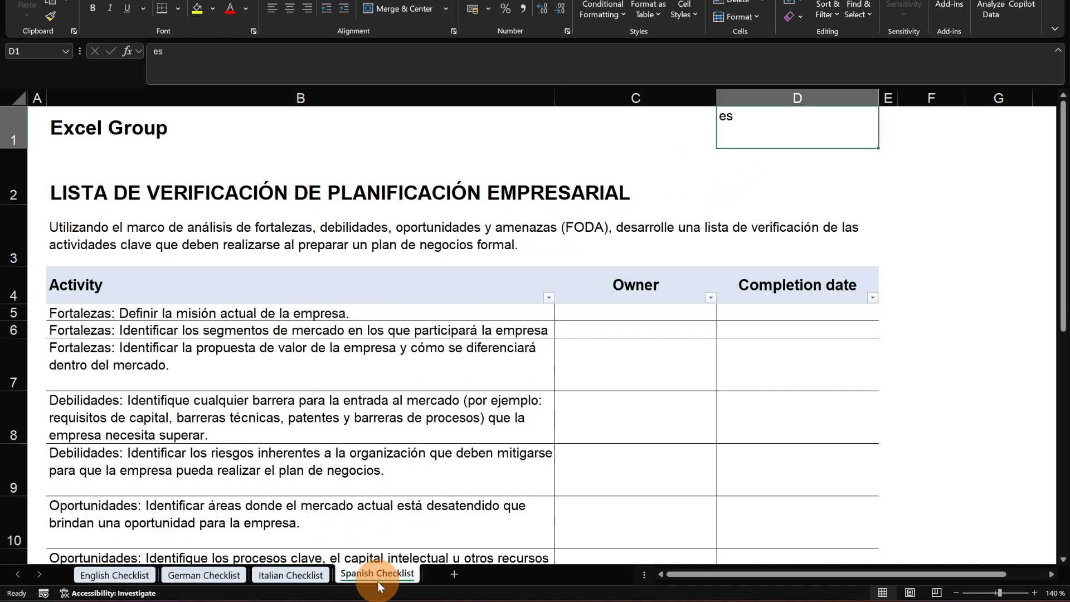
left_click(213, 574)
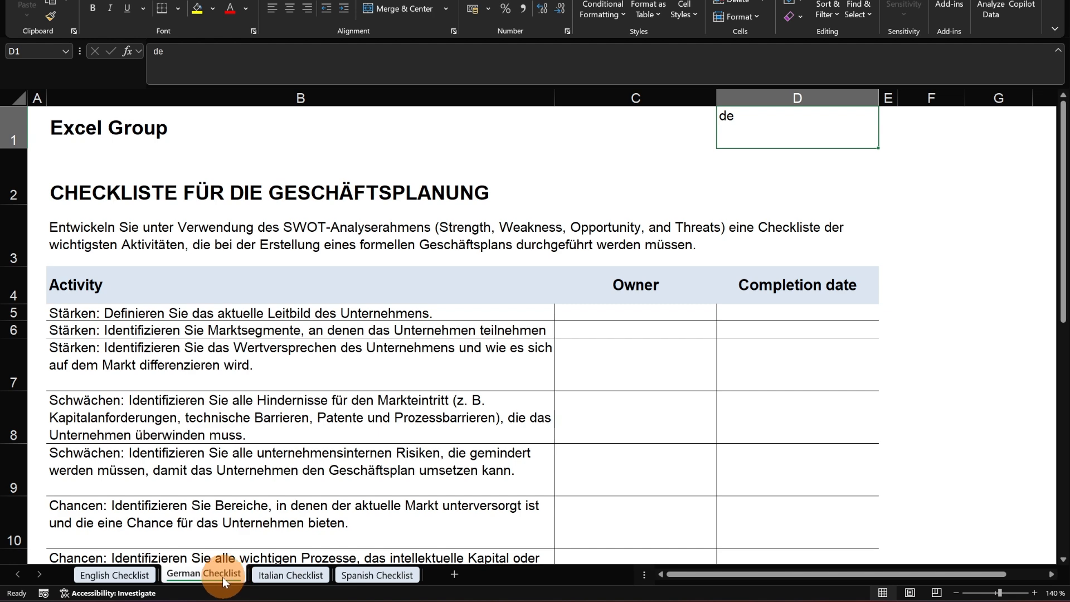
left_click(276, 578)
left_click(354, 577)
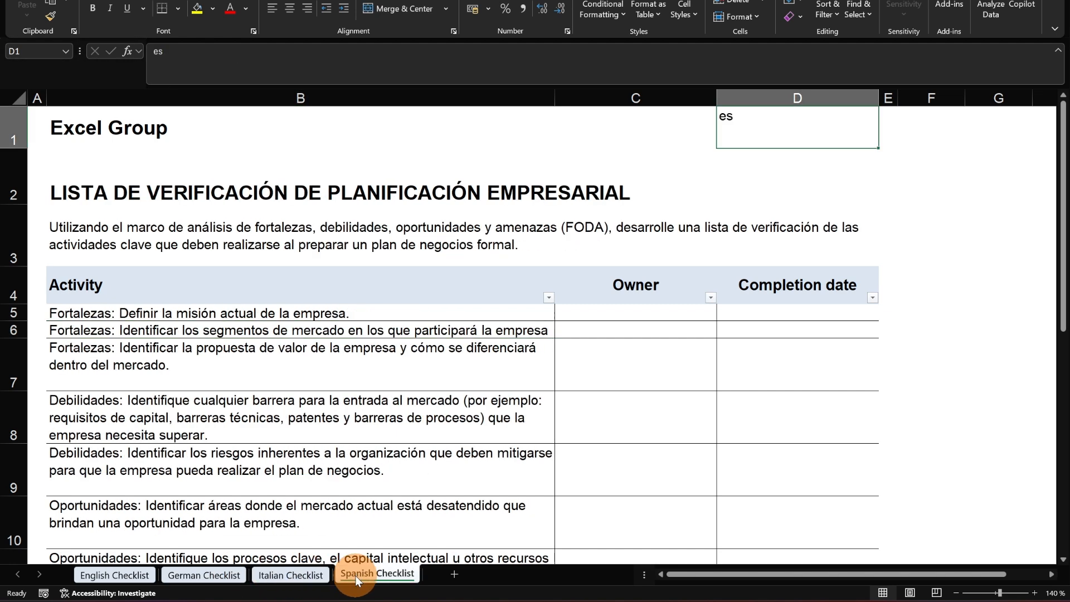
- Examine the source and target language arguments of the TRANSLATE formula in B2 of the German Checklist sheet
left_click(189, 575)
left_click(191, 188)
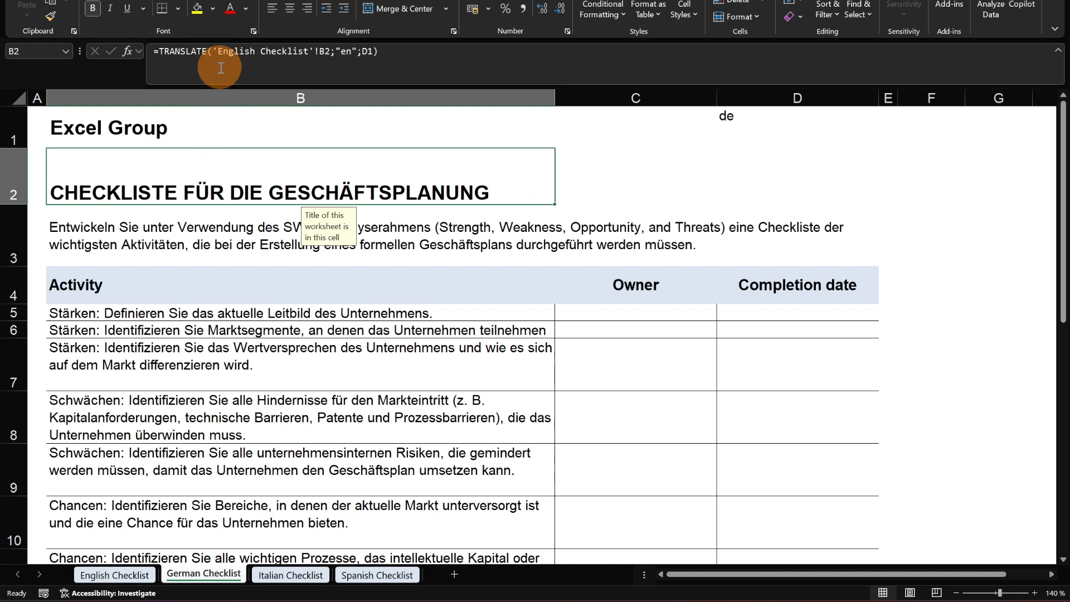
left_click(380, 51)
left_click_drag(380, 52, 150, 53)
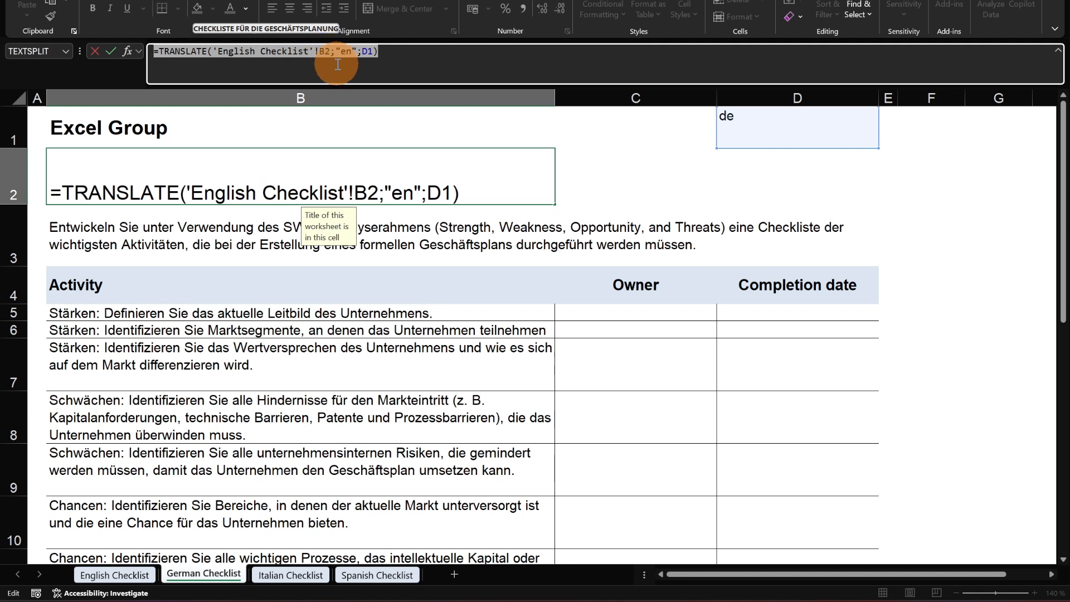
left_click(352, 57)
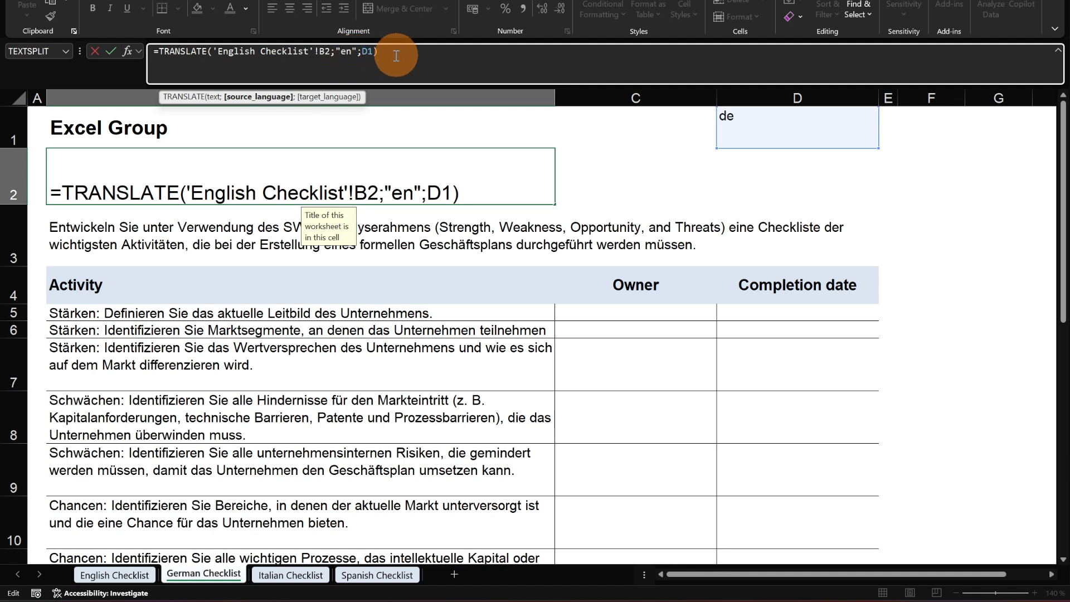
left_click(372, 53)
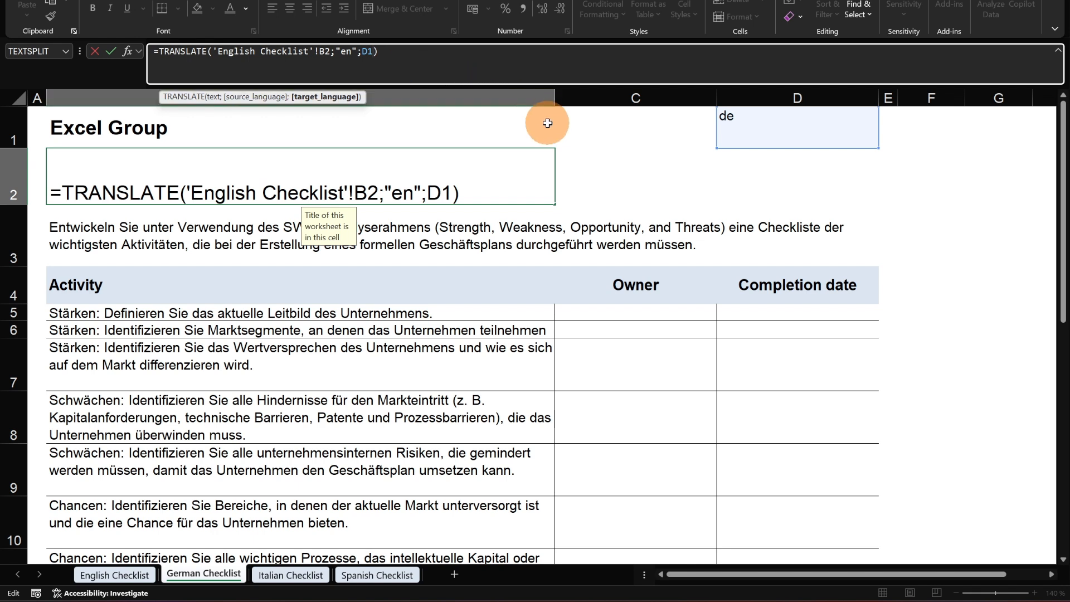
key("Return")
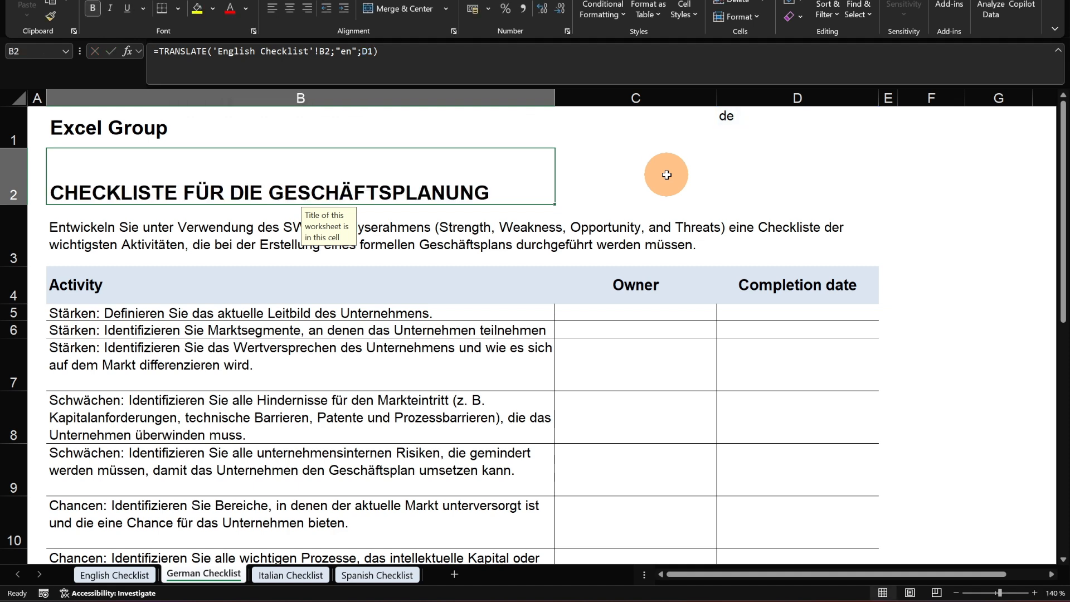
- Set the language code in D1 to "nl" and review the translated checklist down to its last rows
left_click(748, 142)
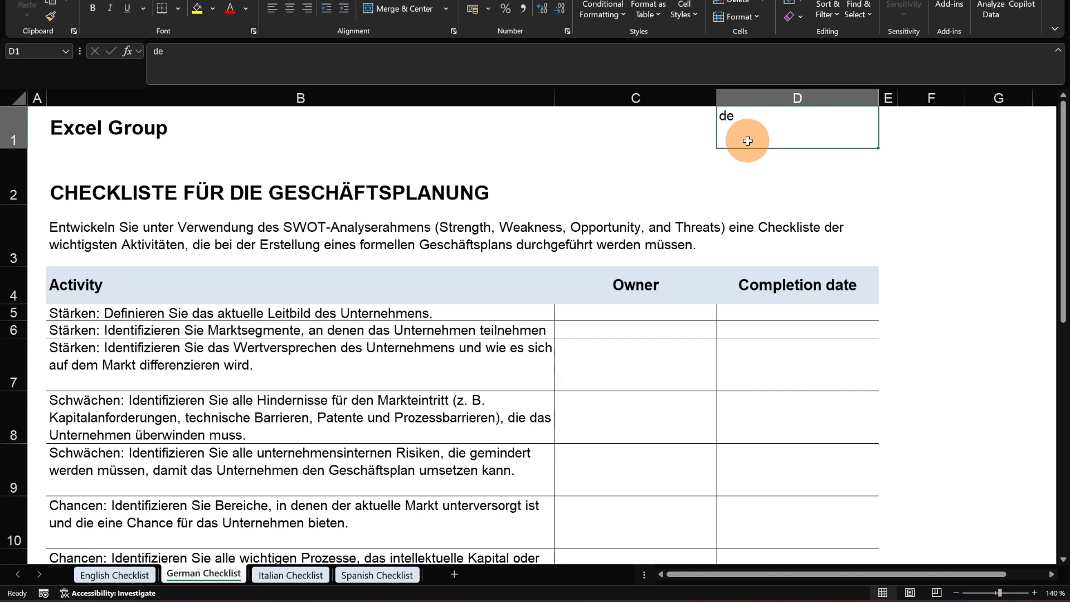
type("nl")
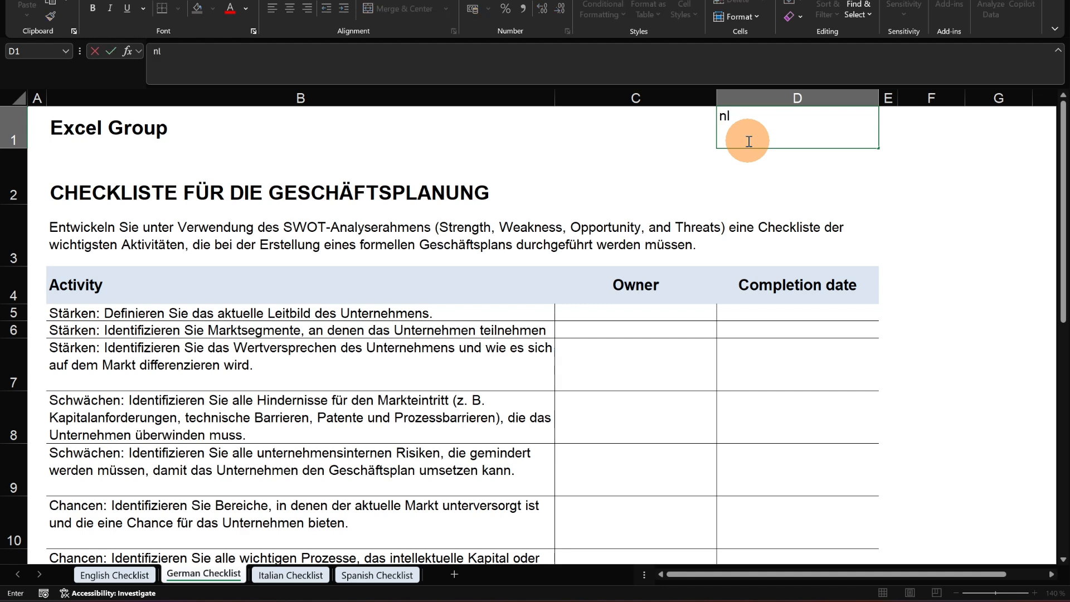
key("Return")
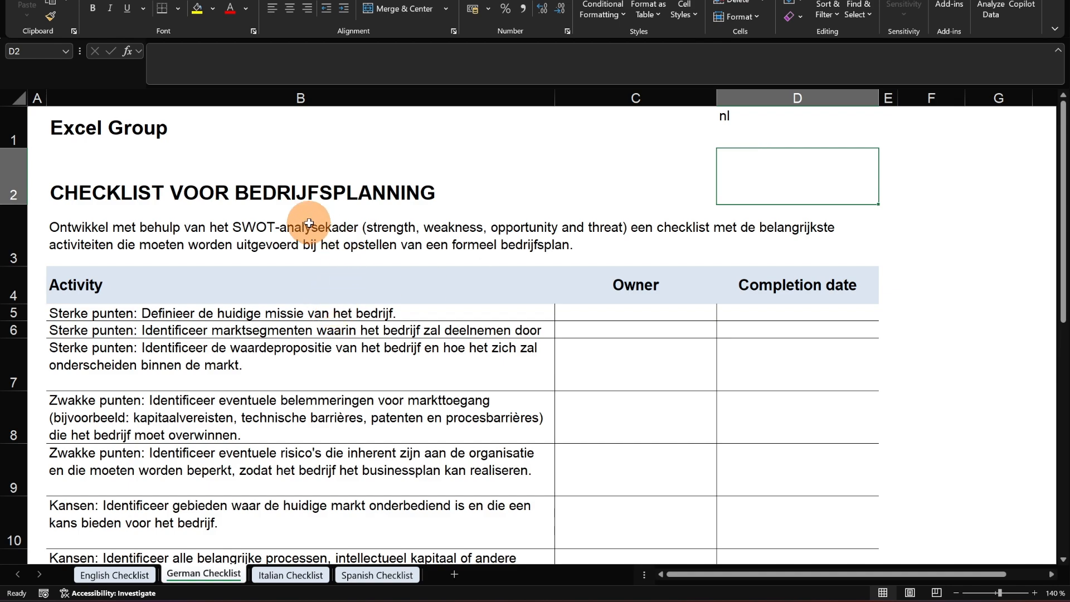
scroll(306, 219, "down", 2)
scroll(303, 267, "down", 4)
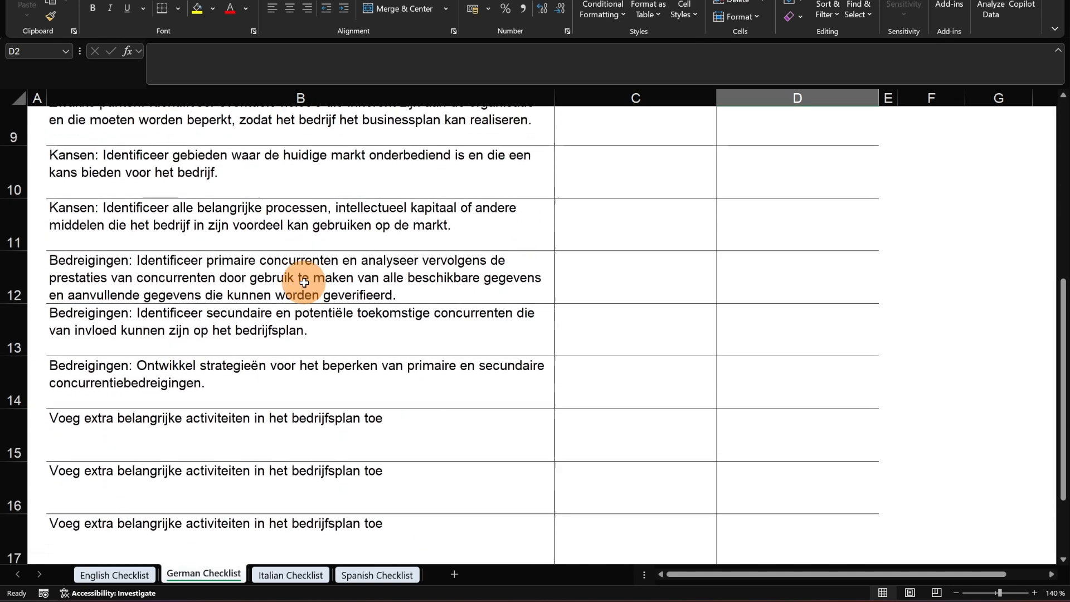
scroll(306, 286, "up", 6)
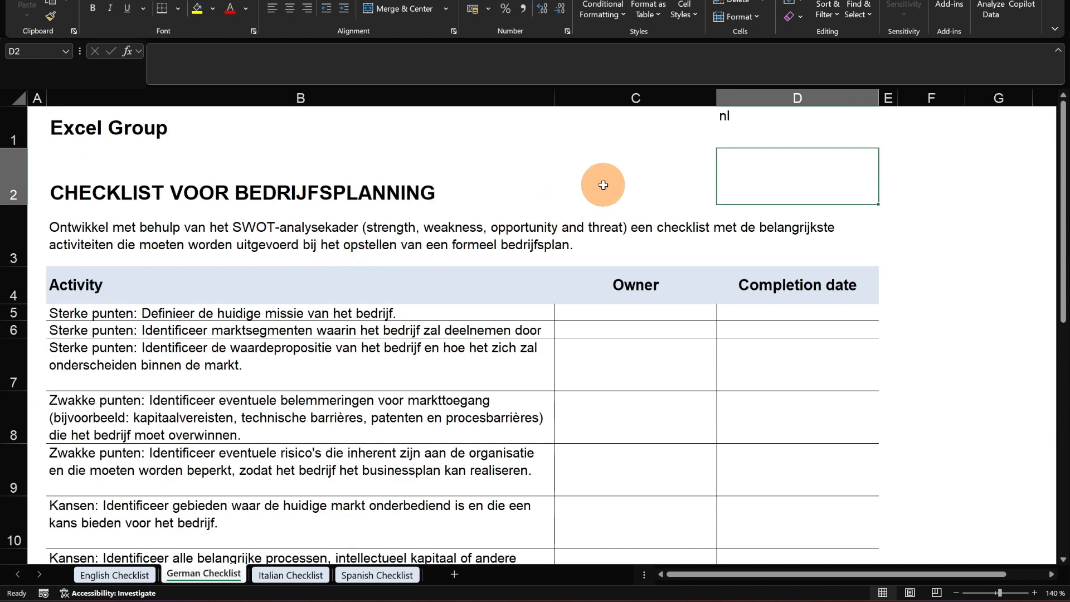
- Set the language code in D1 of the German Checklist sheet back to "de"
left_click(749, 128)
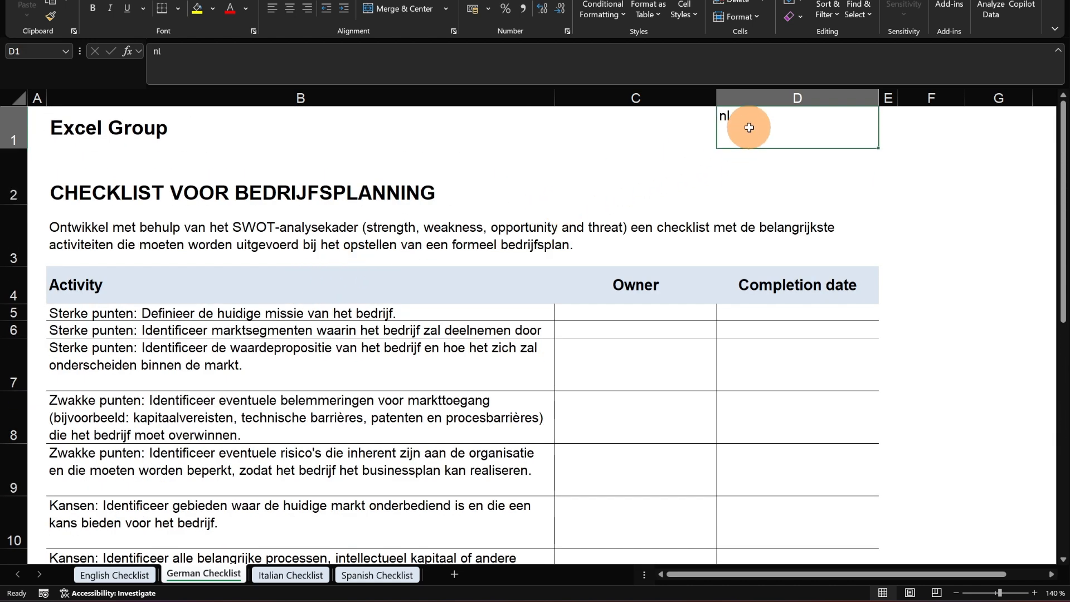
type("de")
key("Return")
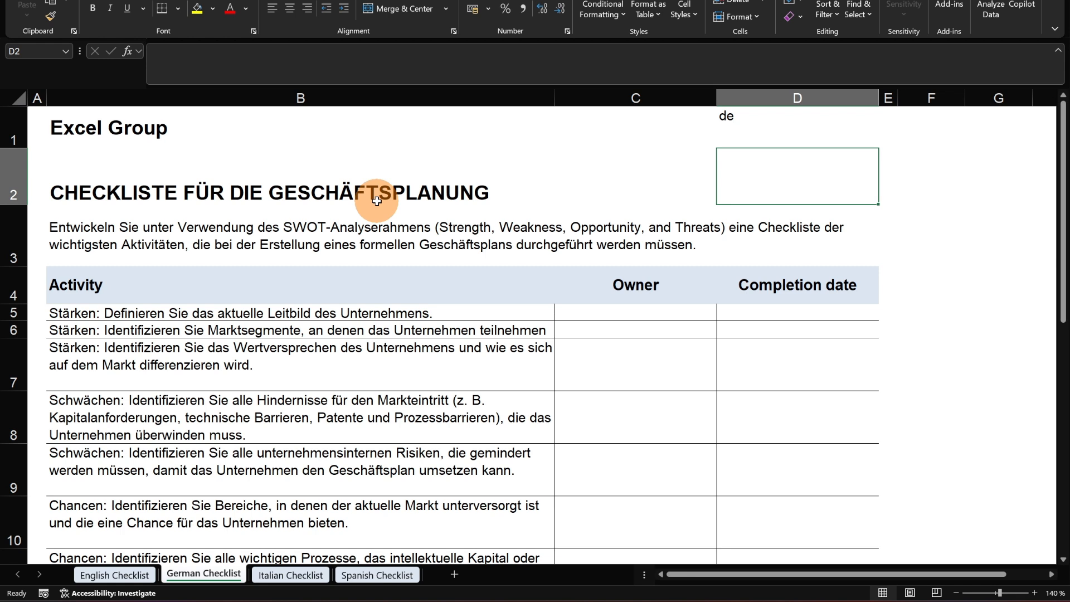
- Paste the complete English business planning checklist into the blank Sheet1 of the new workbook, starting at A1
left_click(135, 573)
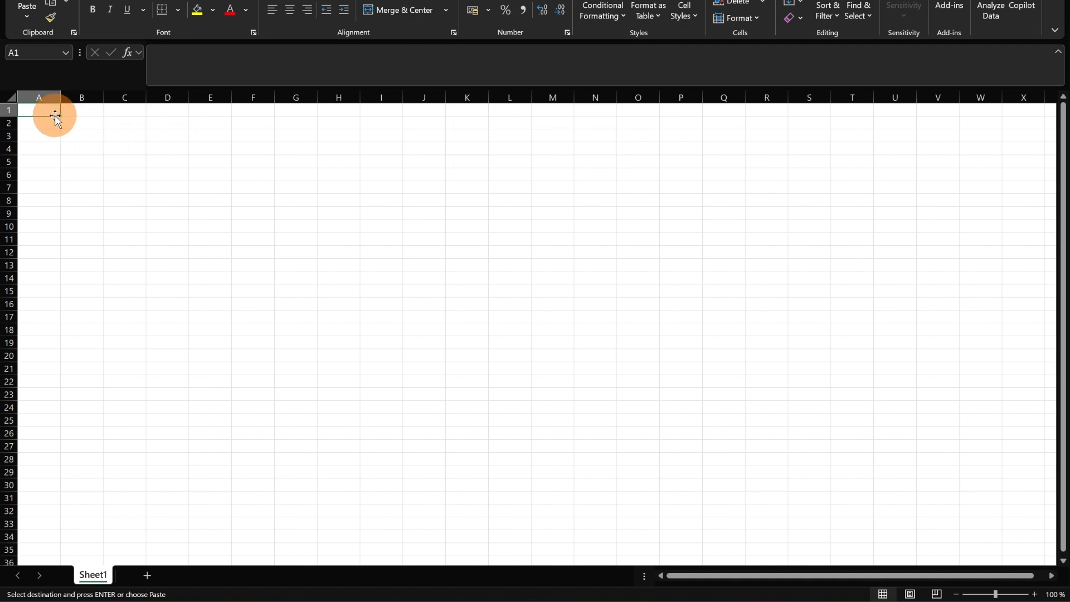
key("ctrl+v")
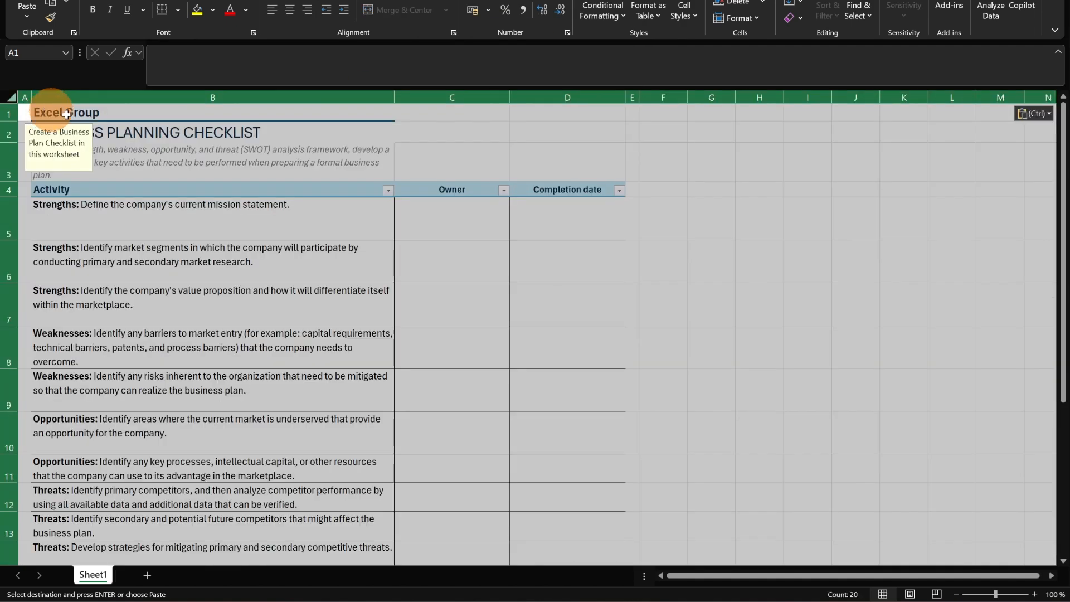
left_click(1035, 594)
left_click(1035, 594)
left_click(1036, 594)
left_click(1035, 595)
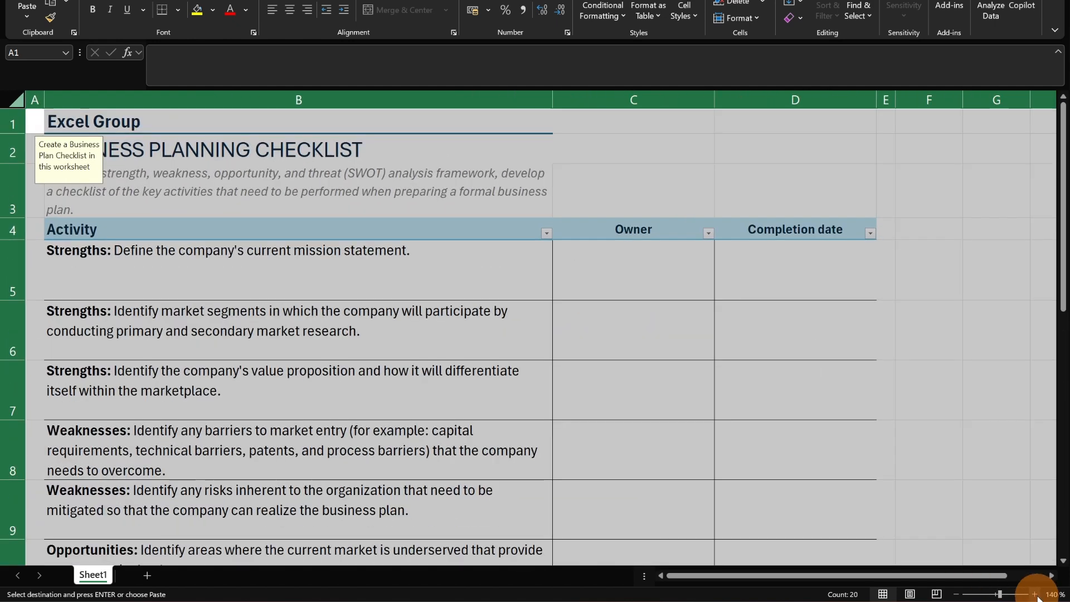
left_click(443, 276)
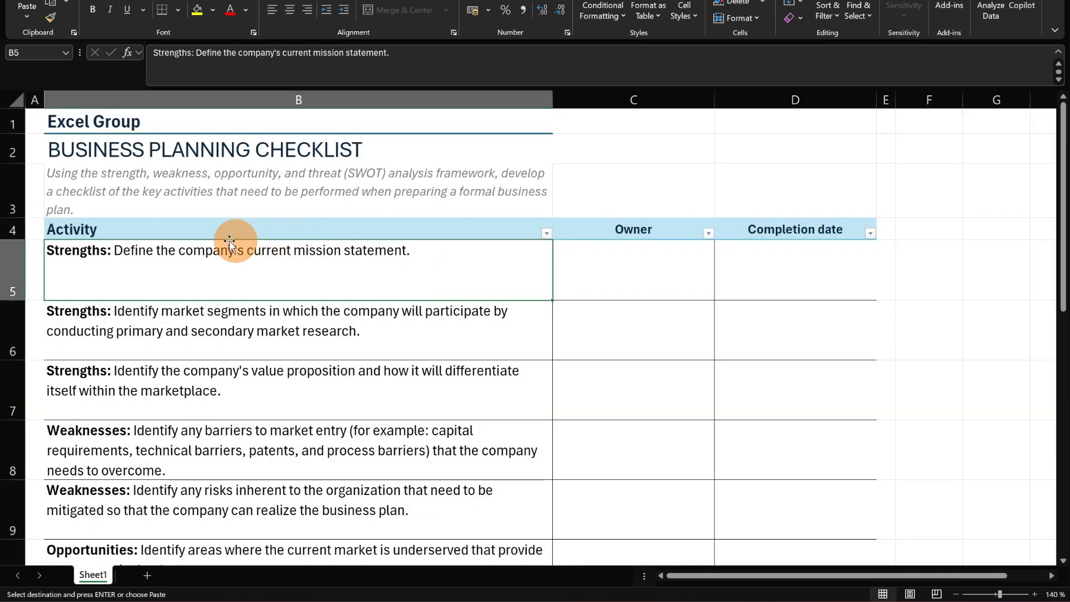
left_click(197, 198)
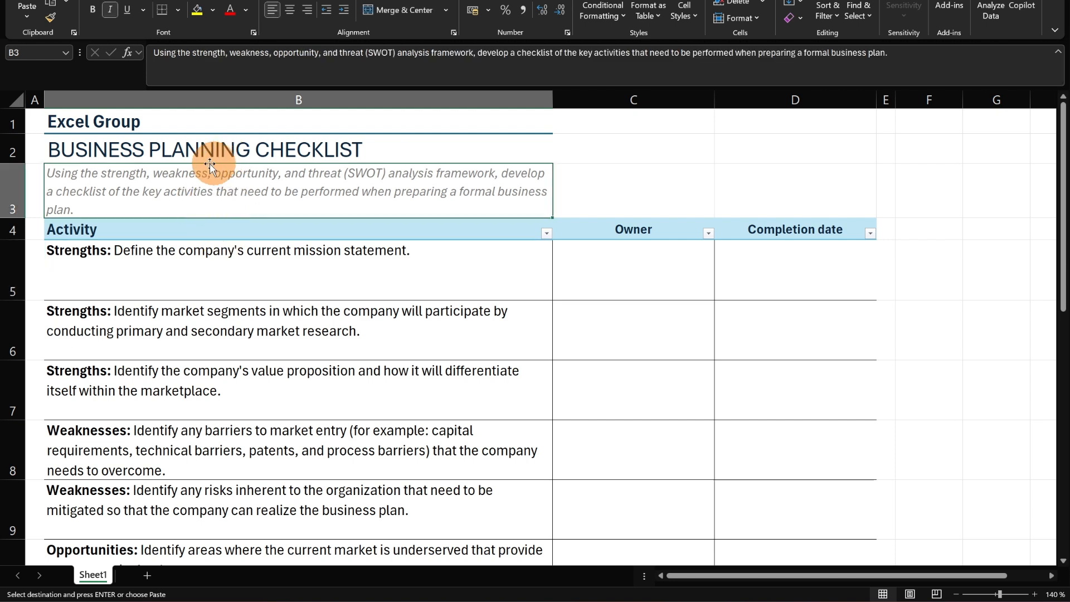
- Rename Sheet1 as "English Checklist"
double_click(93, 580)
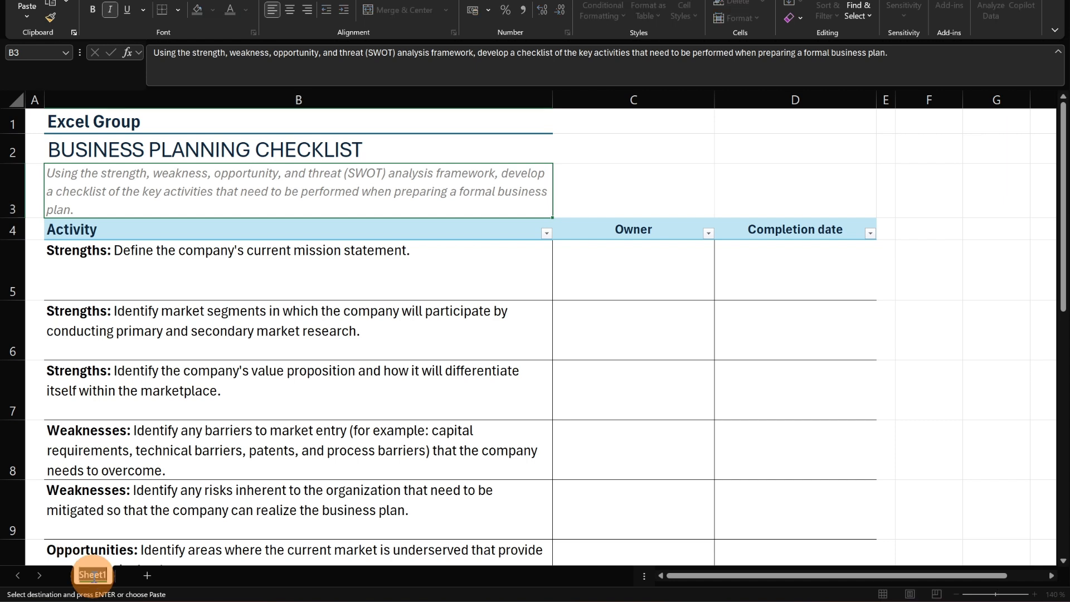
type("English Checklist")
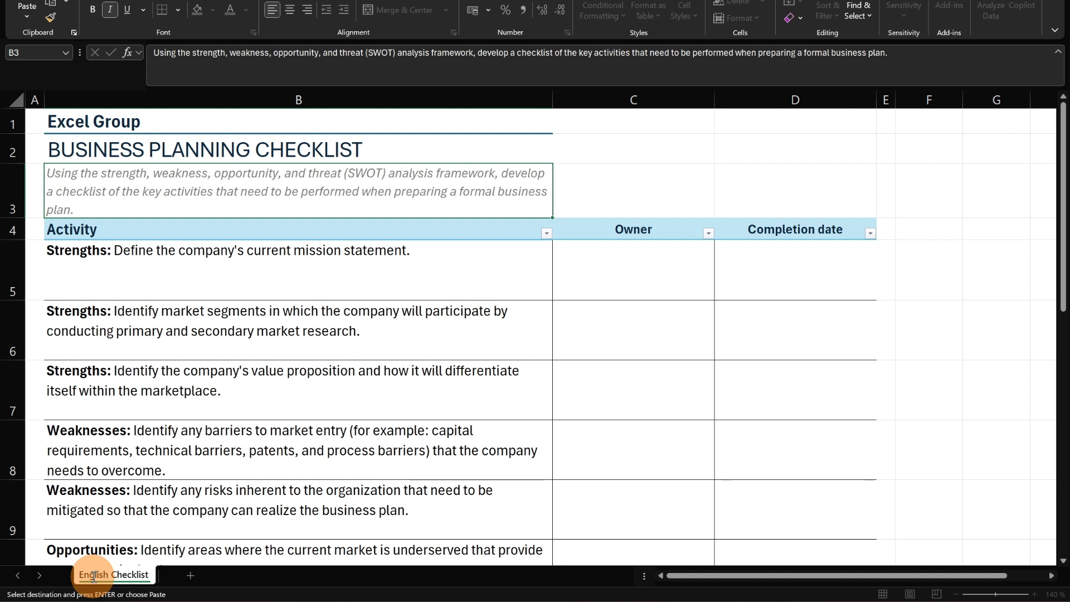
left_click(233, 574)
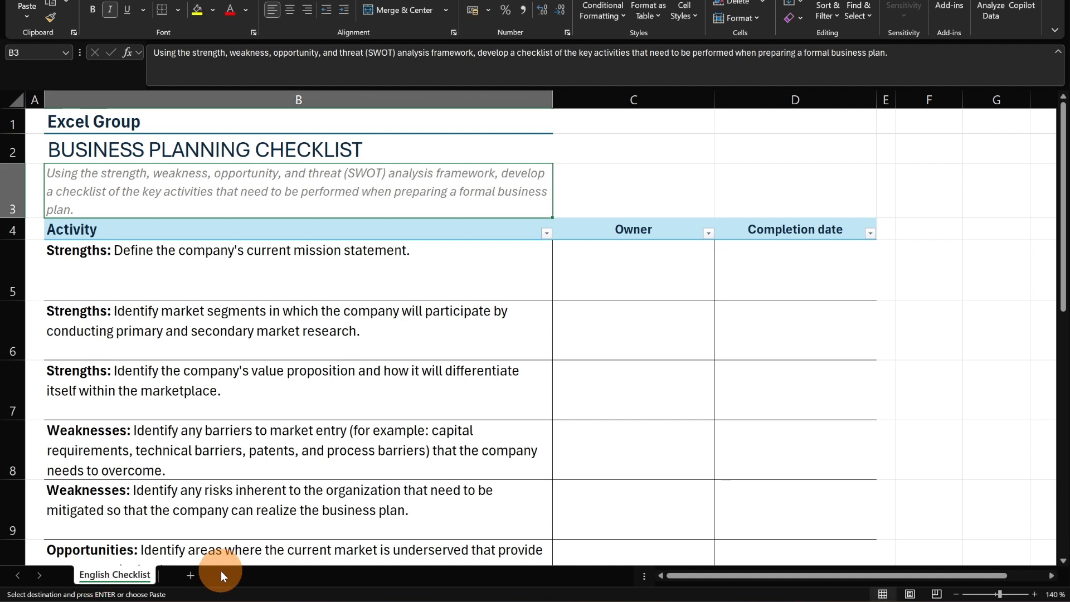
- Add a second worksheet after the English one and name it "German Checklist"
left_click(189, 579)
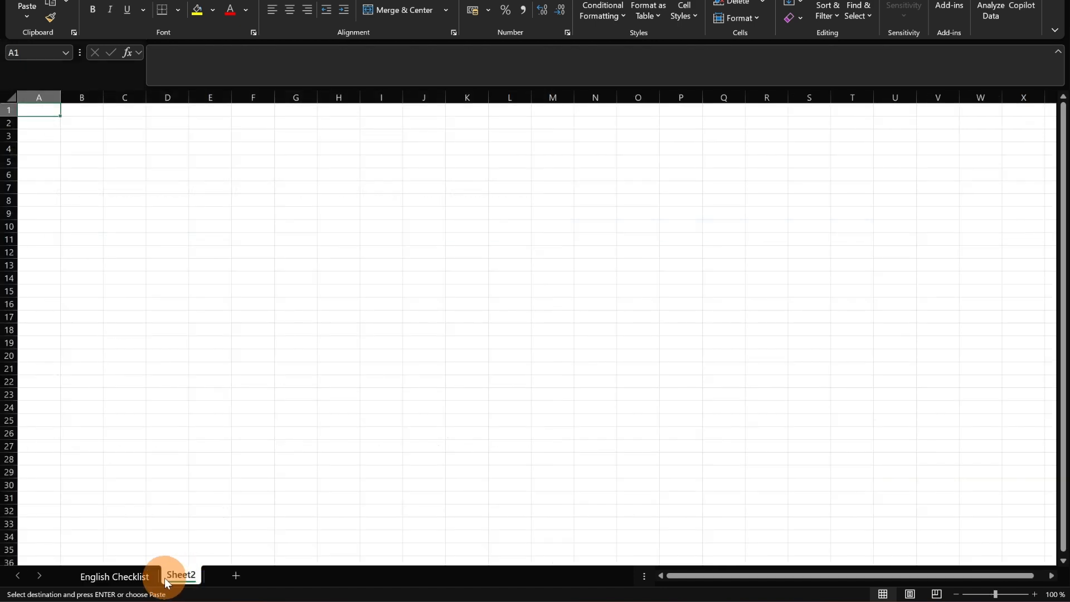
left_click(149, 576)
double_click(195, 579)
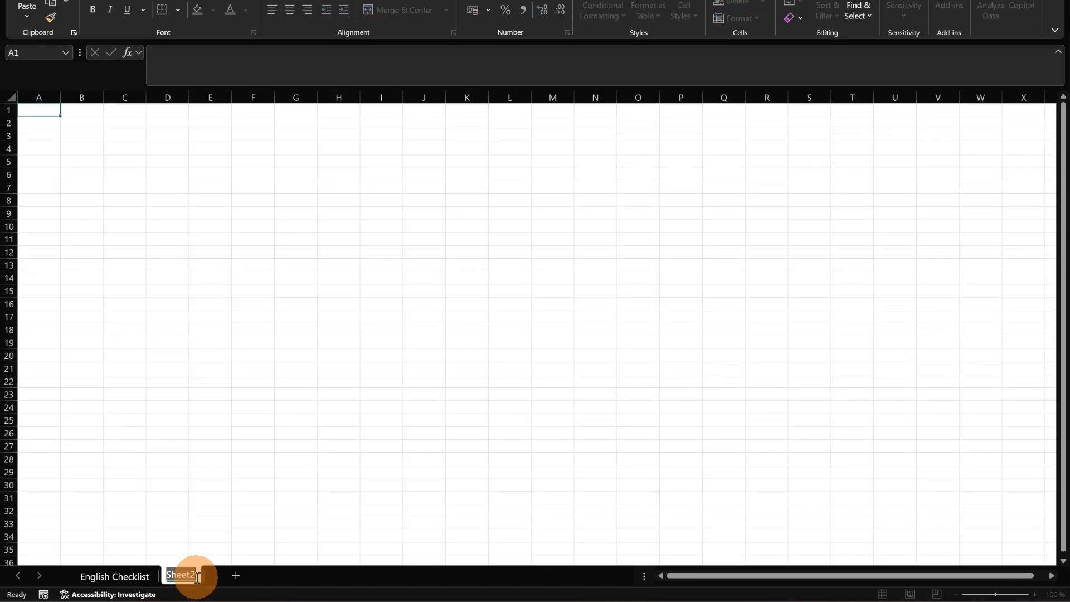
type("English Checklist")
double_click(186, 578)
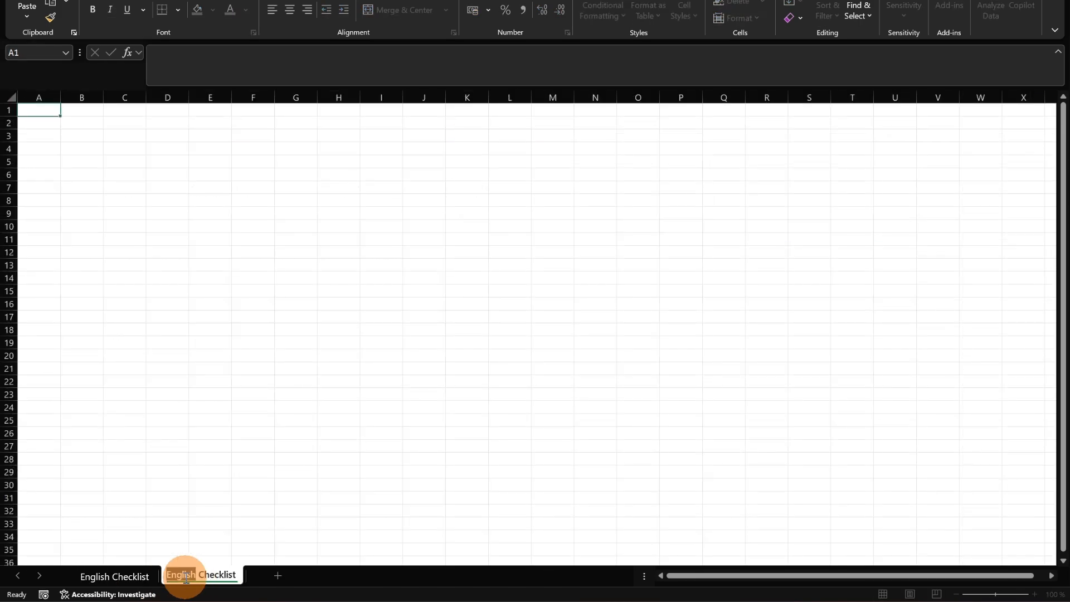
type("German")
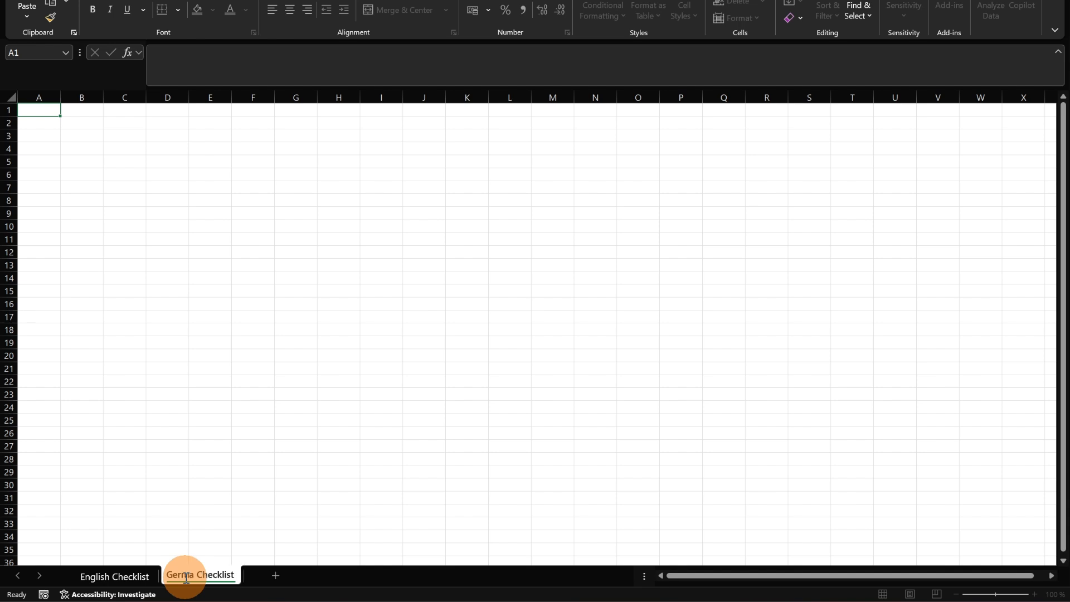
key("Return")
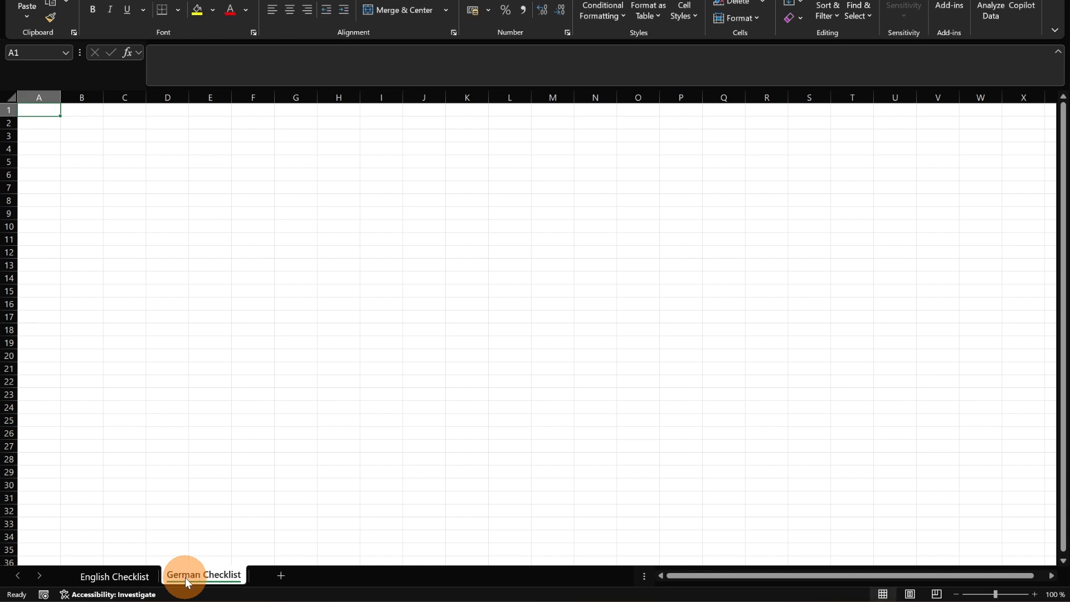
- Add a third worksheet after the German one and name it "Italian Checklist"
left_click(281, 575)
type("English Checklist")
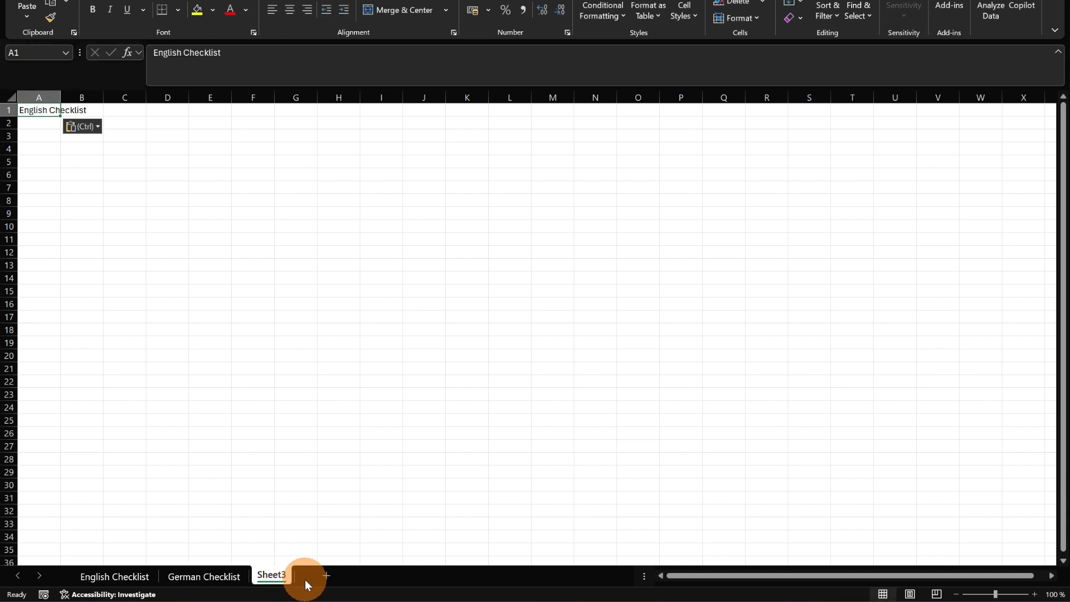
key("ctrl+z")
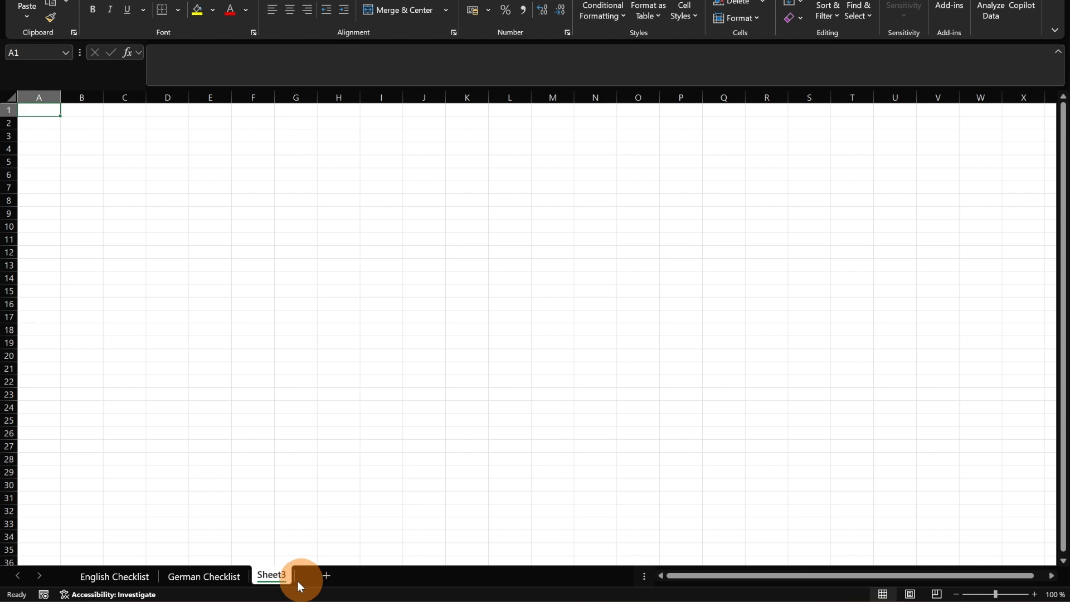
double_click(277, 575)
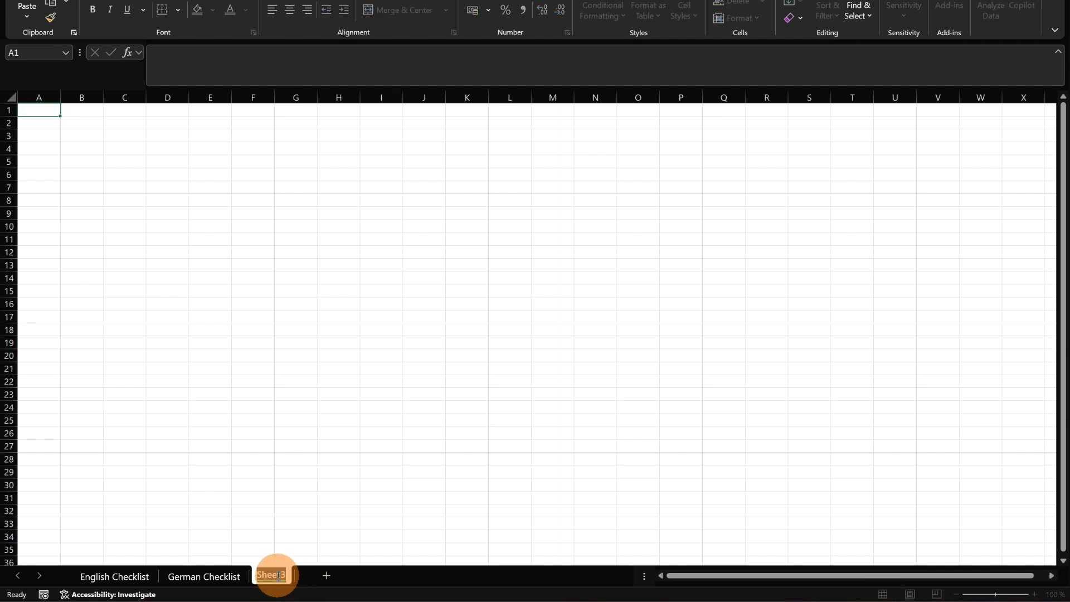
type("English Checklist")
double_click(275, 578)
type("Italian")
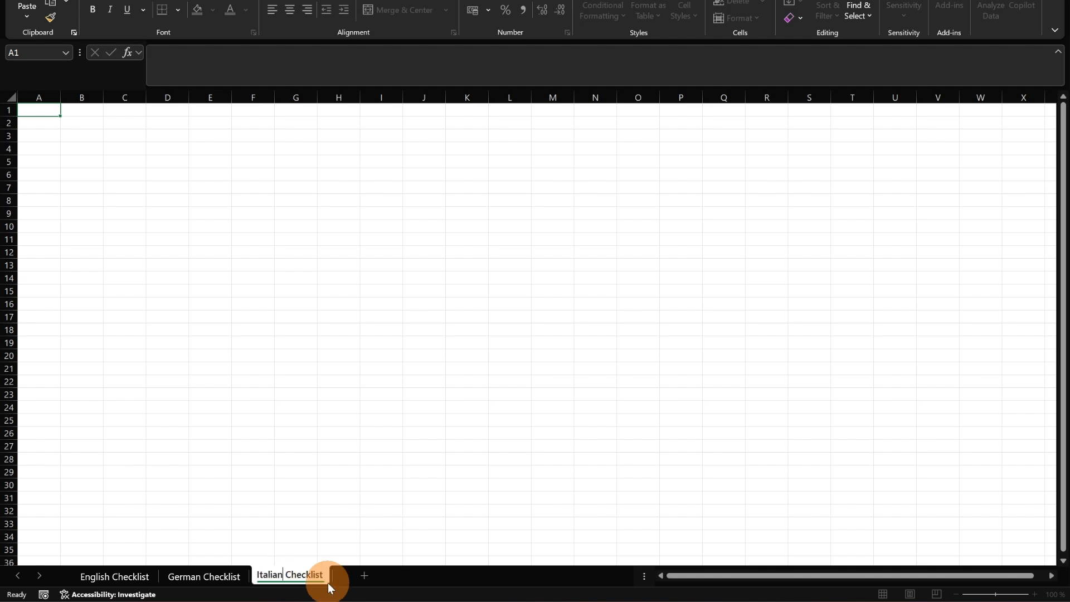
- Add a fourth worksheet after the Italian one and name it "Spanish Checklist"
left_click(364, 575)
double_click(361, 577)
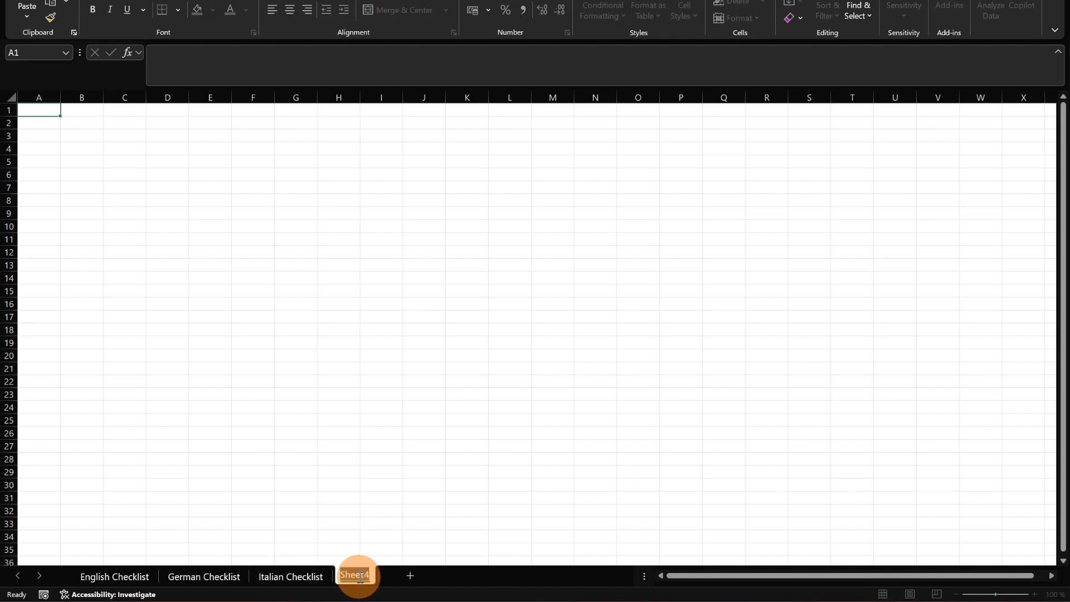
type("English Checklist")
double_click(359, 576)
type("Spanis")
type("h")
key("BackSpace")
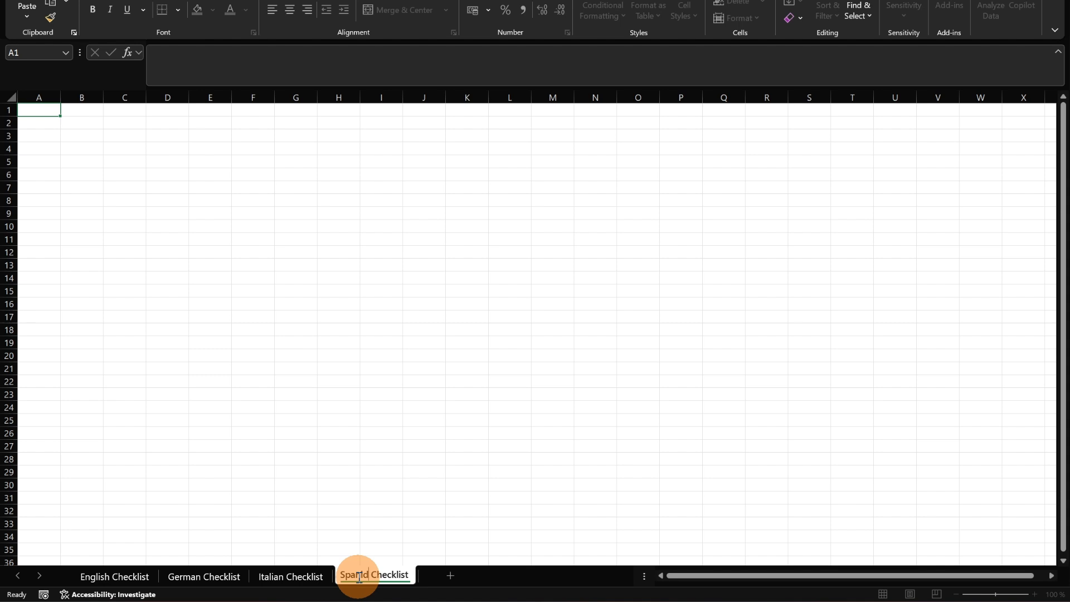
key("BackSpace")
type("sh")
key("Return")
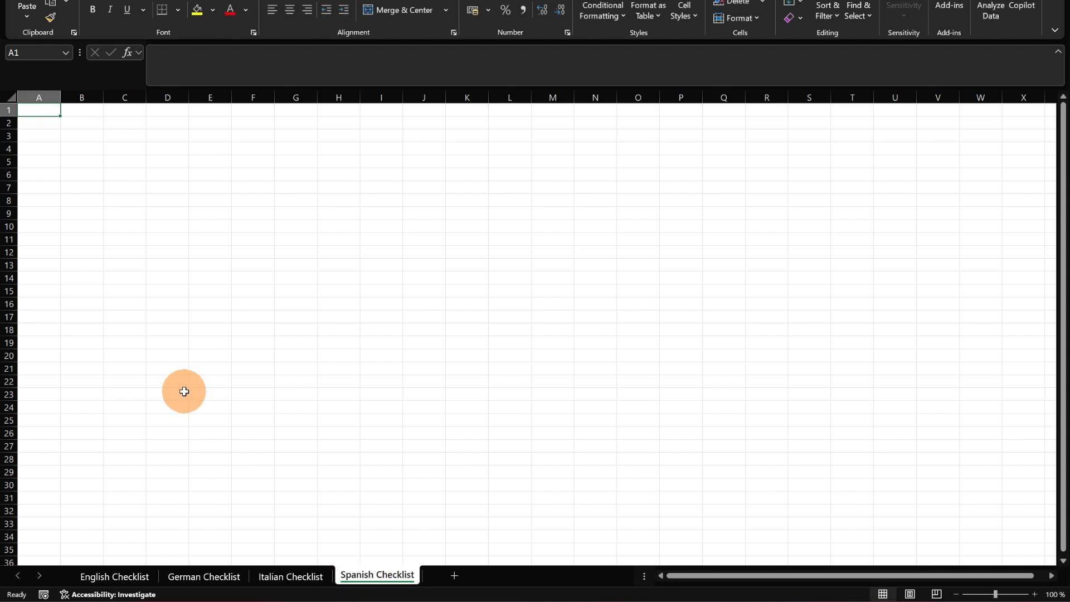
- Copy the entire English Checklist sheet and paste it over all cells of the German Checklist sheet
left_click(295, 580)
left_click(147, 577)
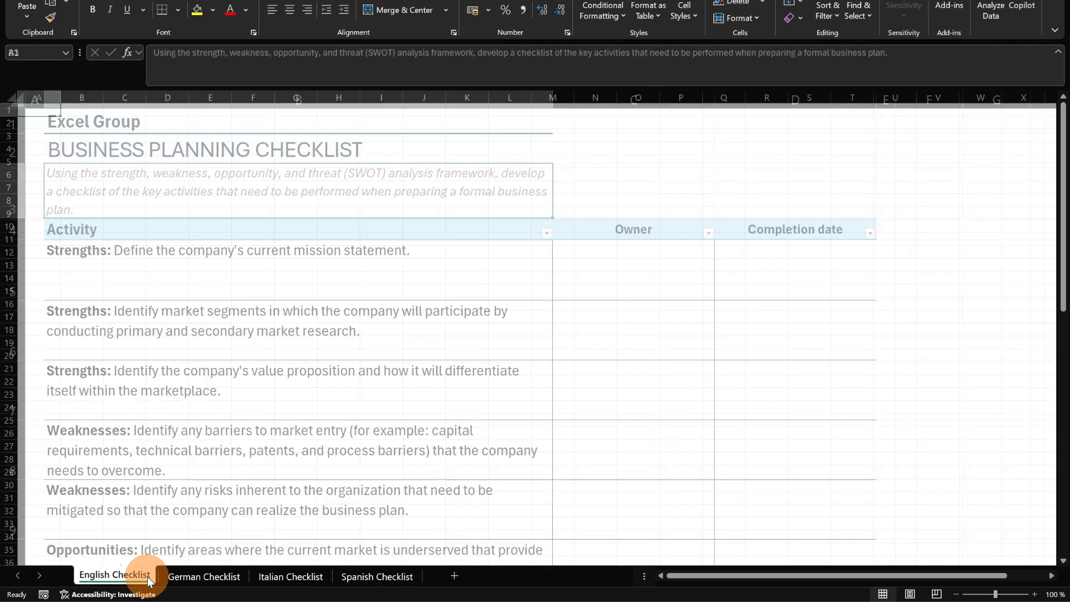
left_click(21, 106)
key("ctrl+c")
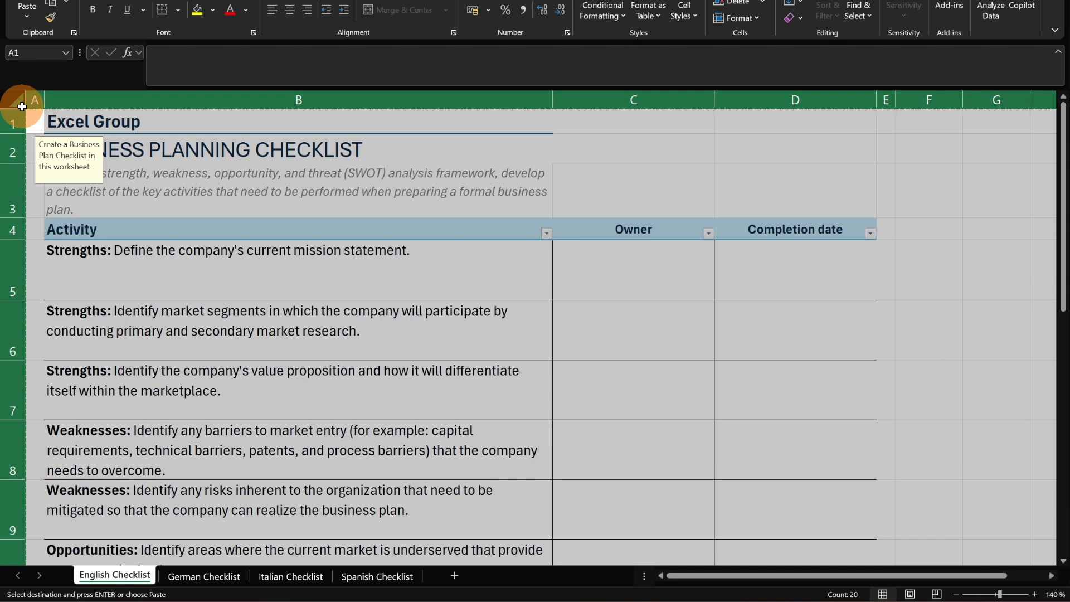
left_click(192, 576)
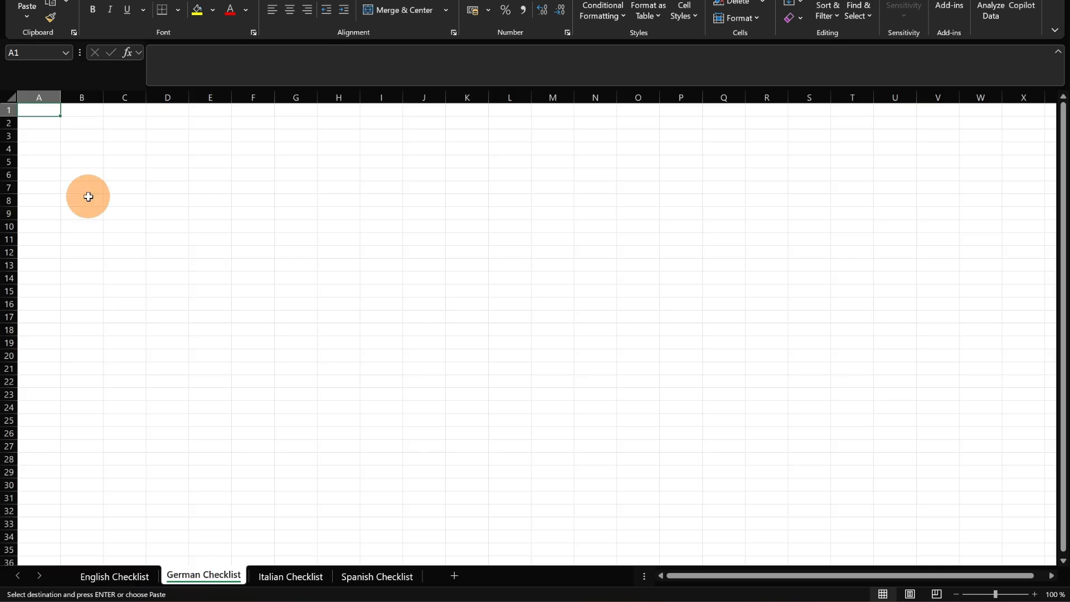
left_click(14, 100)
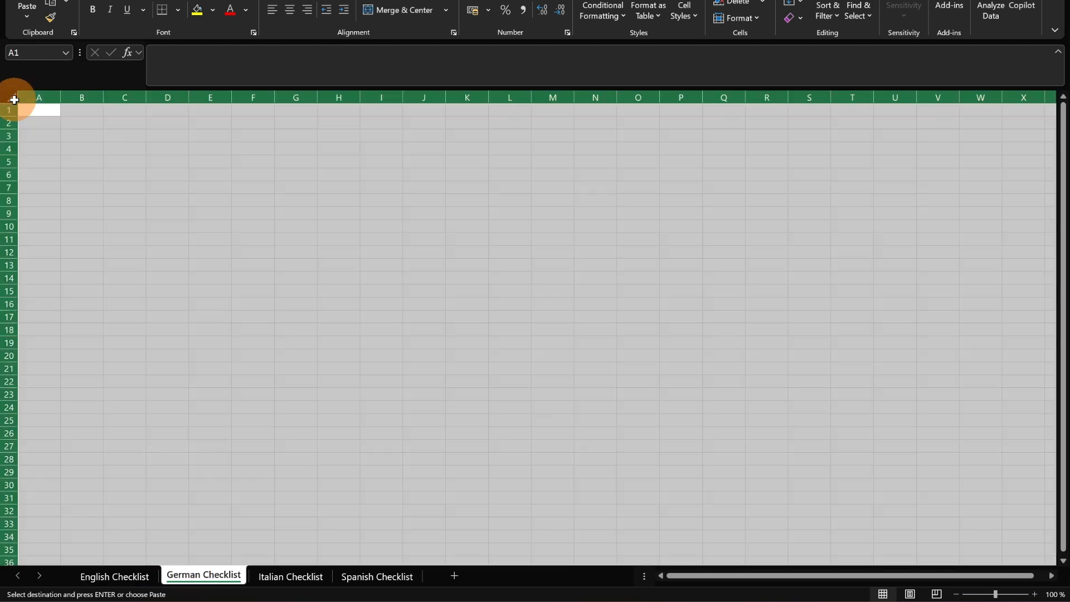
key("ctrl+v")
left_click(519, 160)
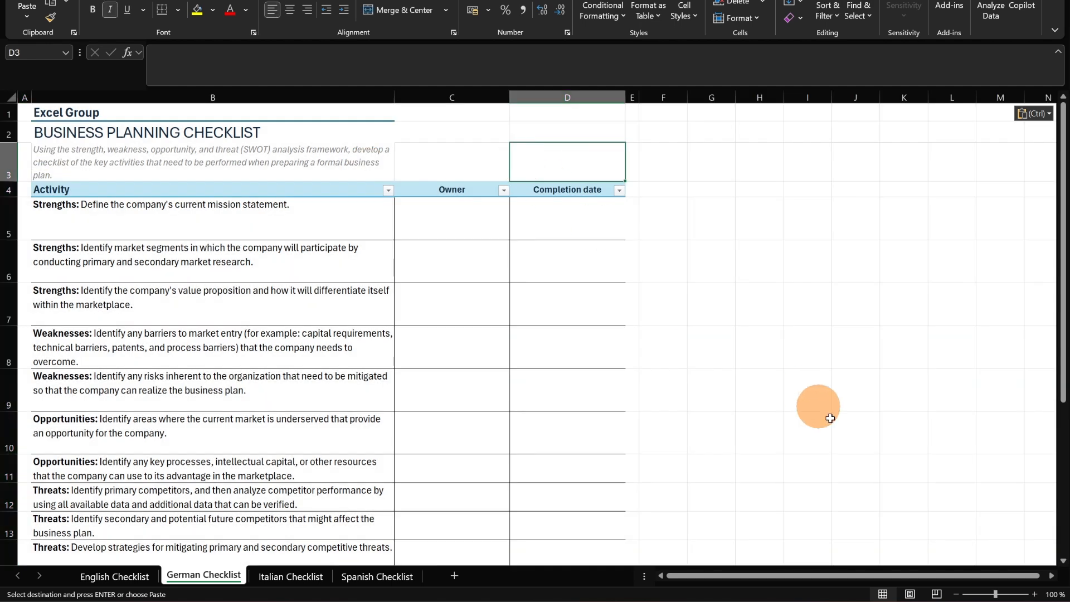
- Enter the target language code "de" in cell D1 of the German Checklist
left_click(1035, 594)
left_click(1035, 594)
left_click(1035, 594)
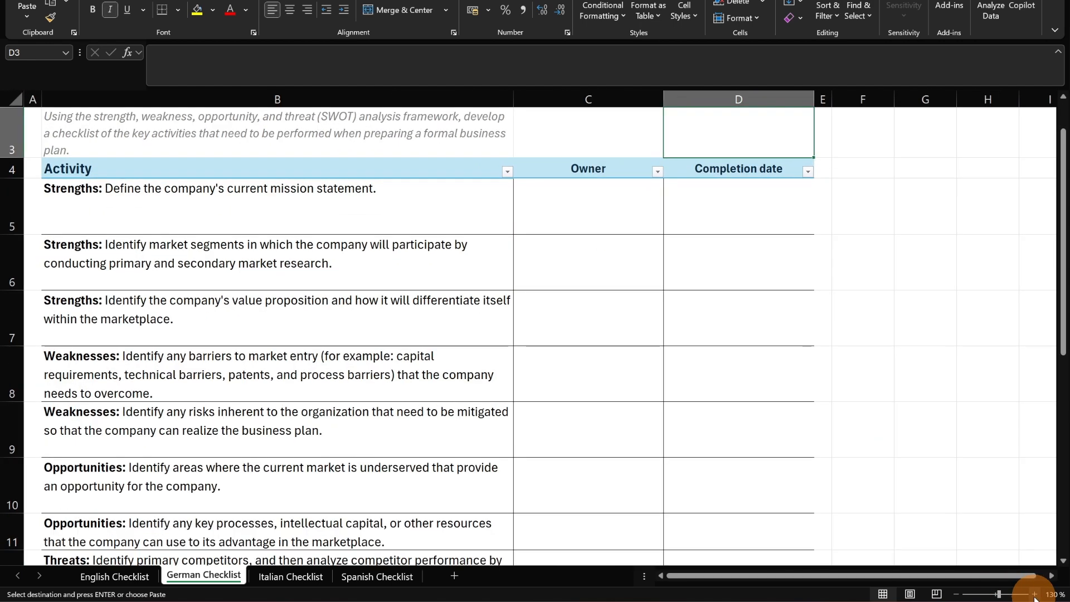
left_click(1035, 595)
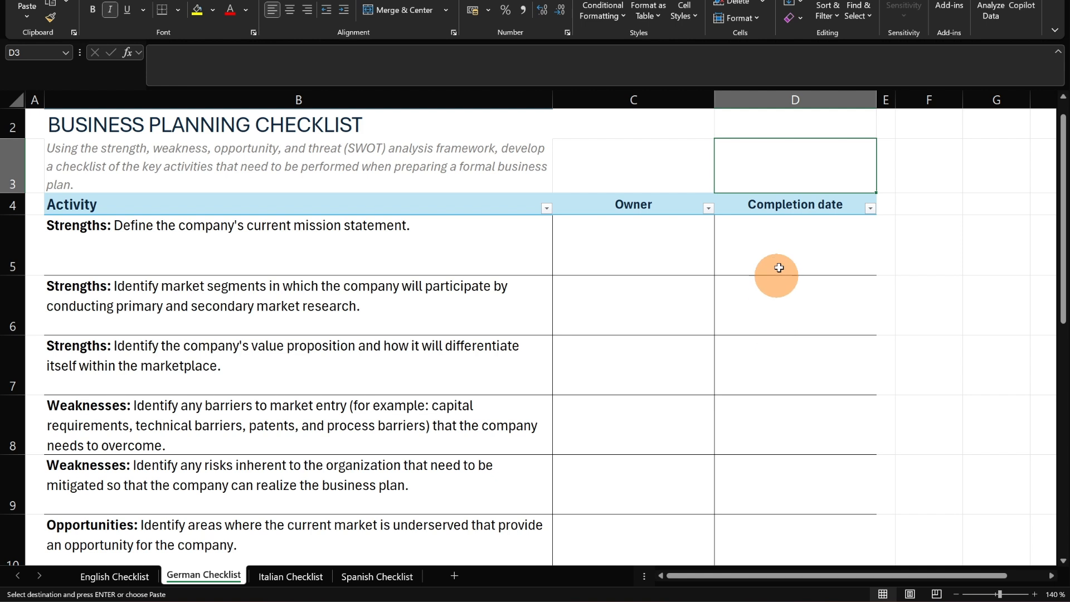
scroll(775, 283, "up", 1)
left_click(780, 125)
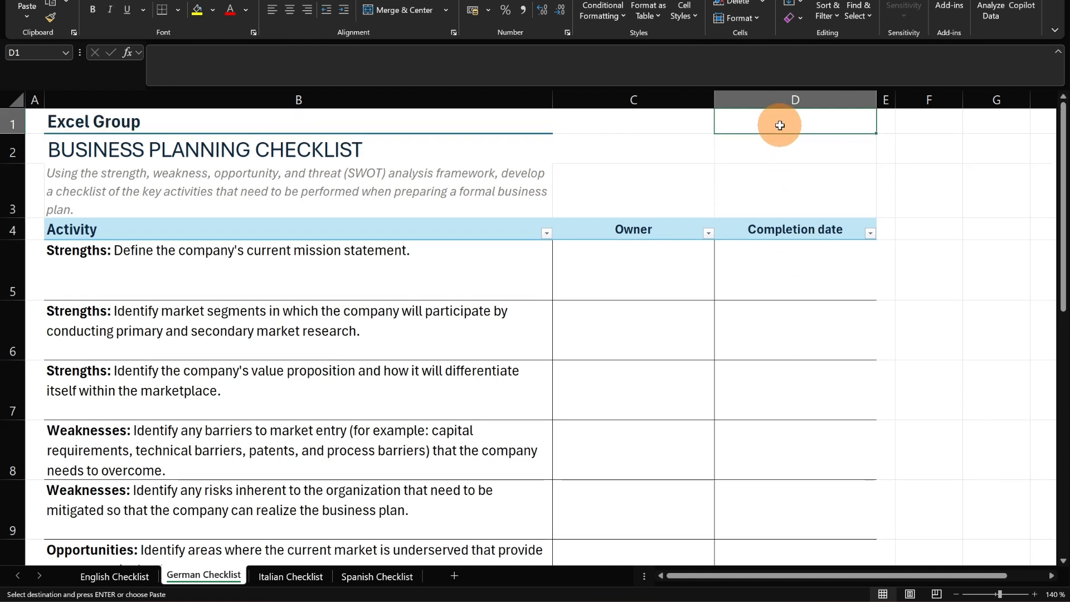
type("de")
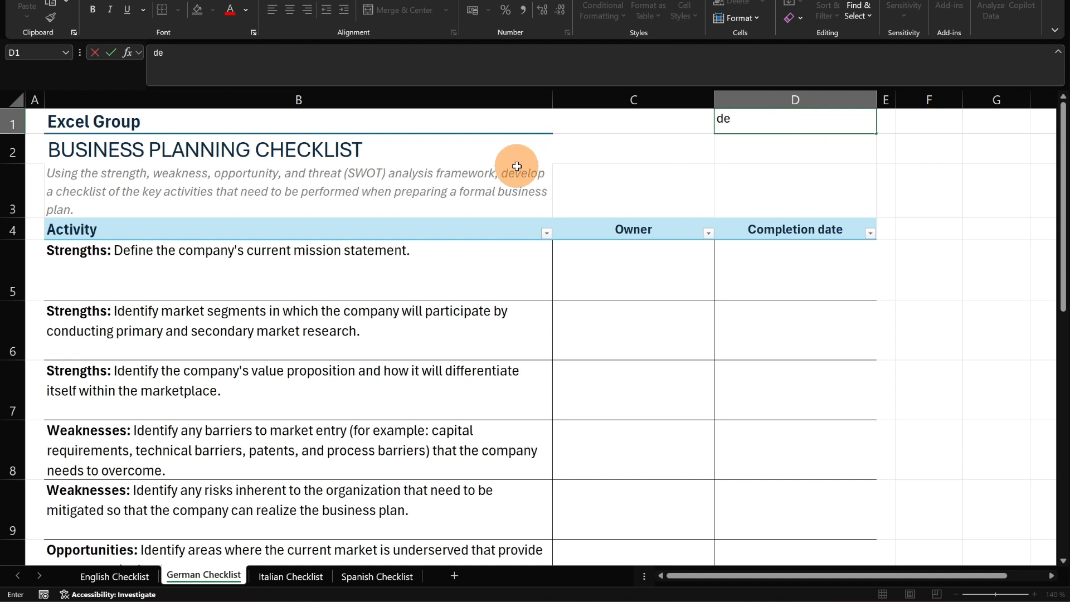
left_click(114, 123)
- Replace the title in B2 of the German Checklist with the start of a TRANSLATE formula, picking B2 of the English Checklist as text
left_click(88, 168)
left_click(103, 150)
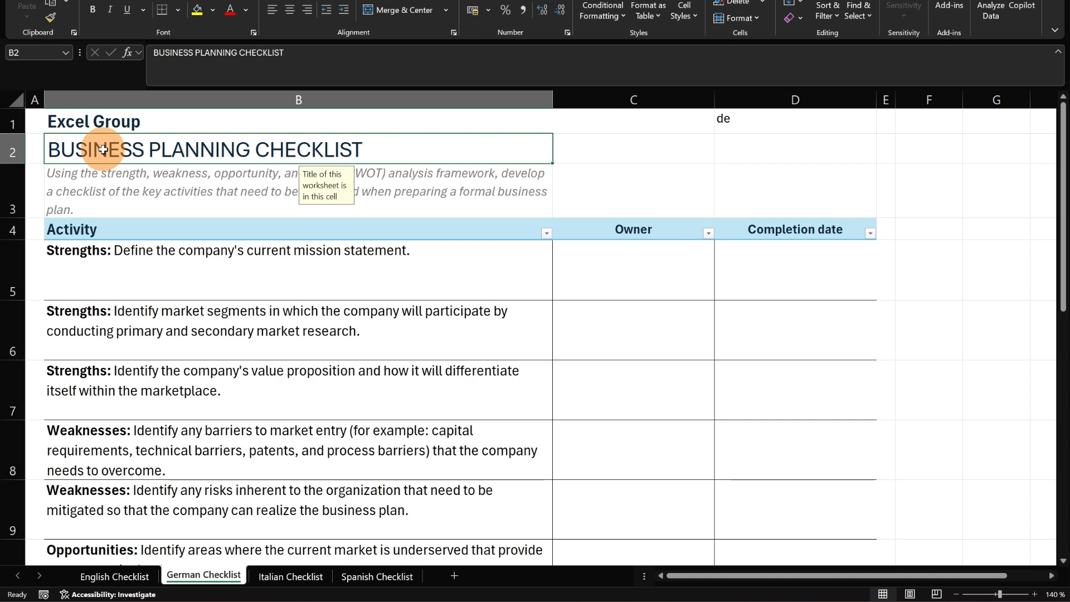
left_click(322, 47)
left_click_drag(156, 52, 330, 78)
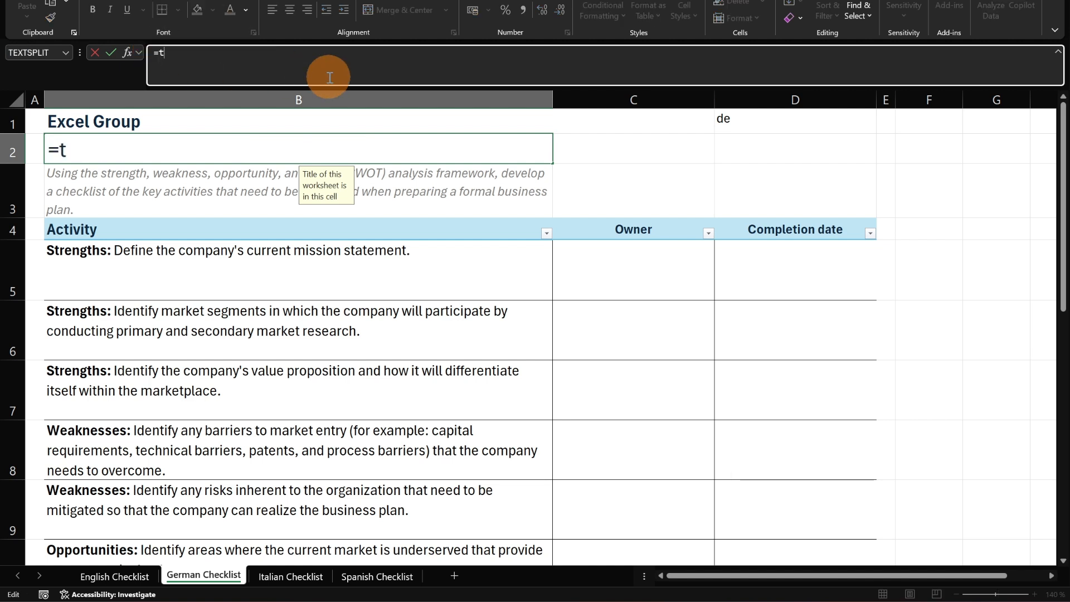
type("tra")
key("Tab")
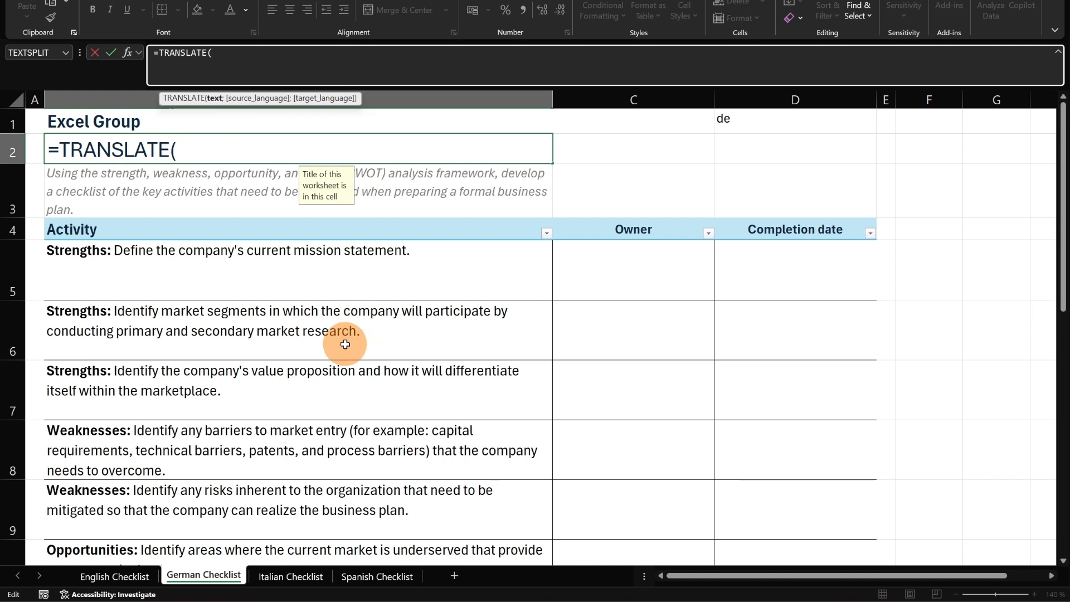
left_click(143, 577)
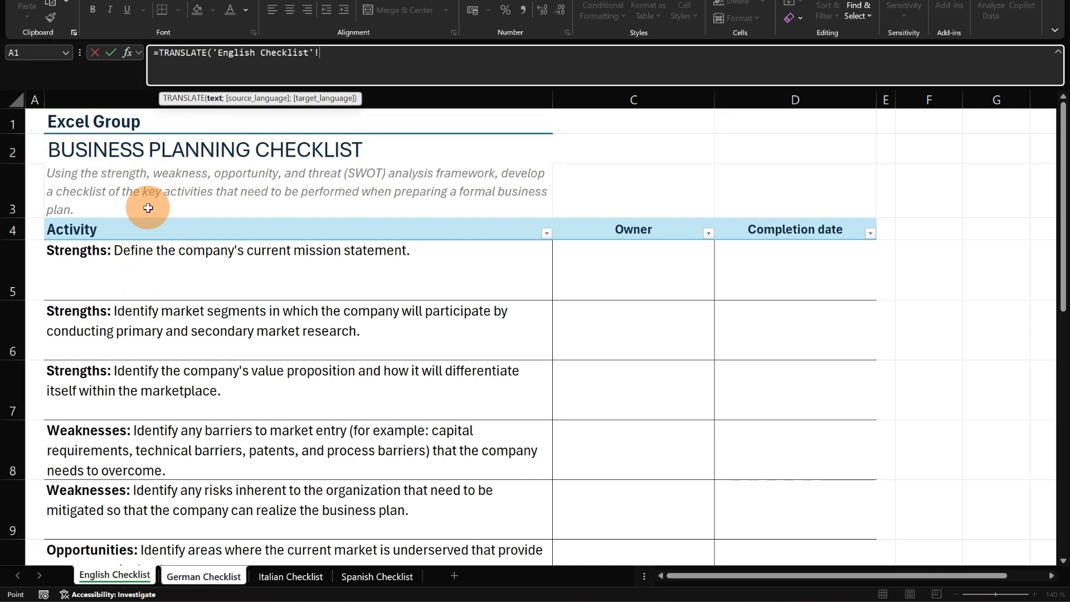
left_click(162, 155)
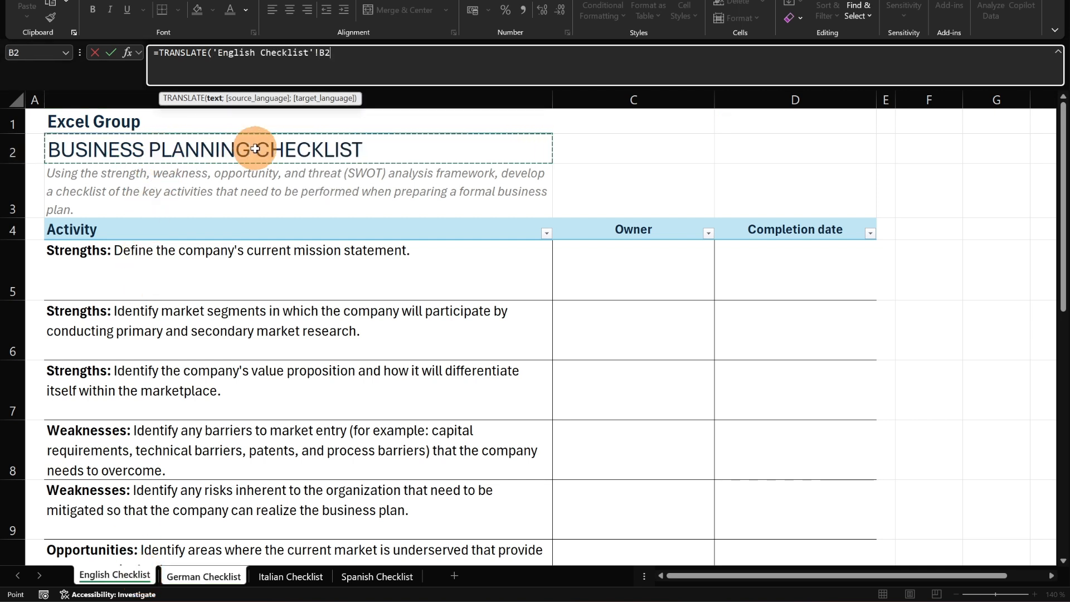
left_click(213, 574)
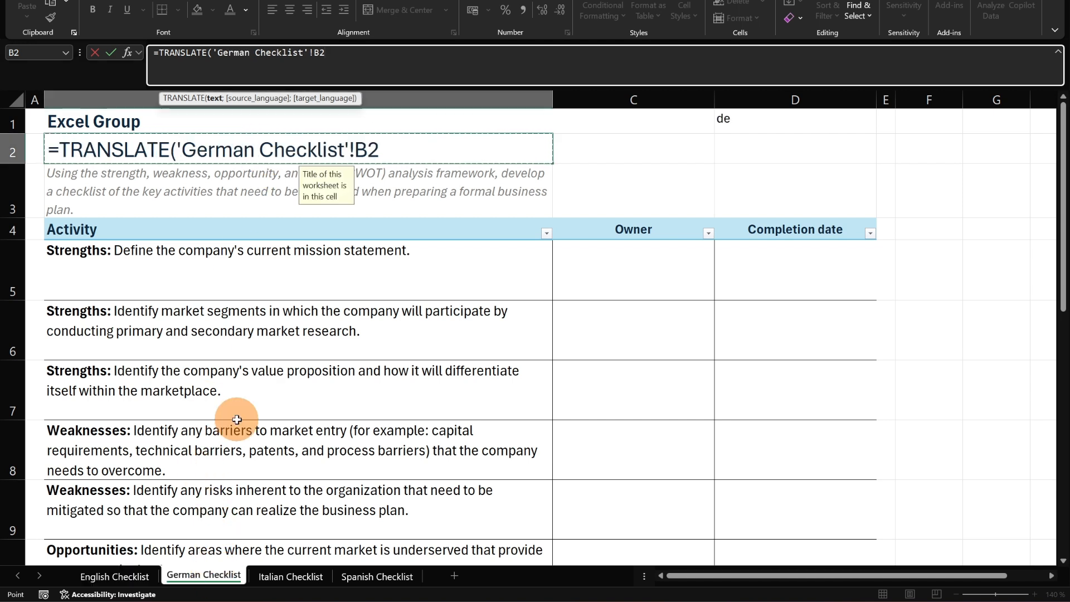
left_click(358, 53)
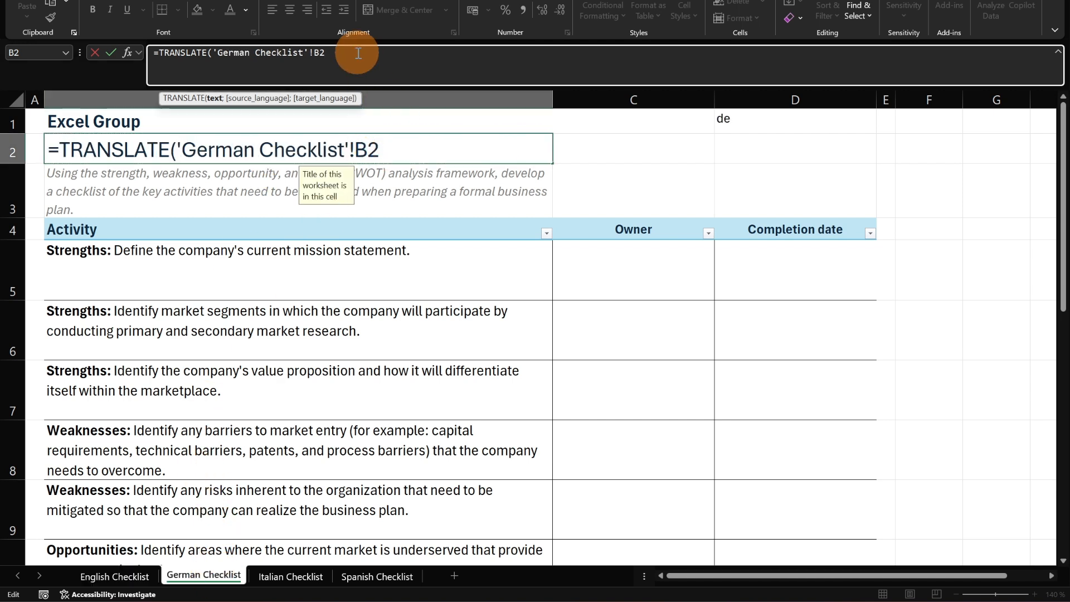
type(";")
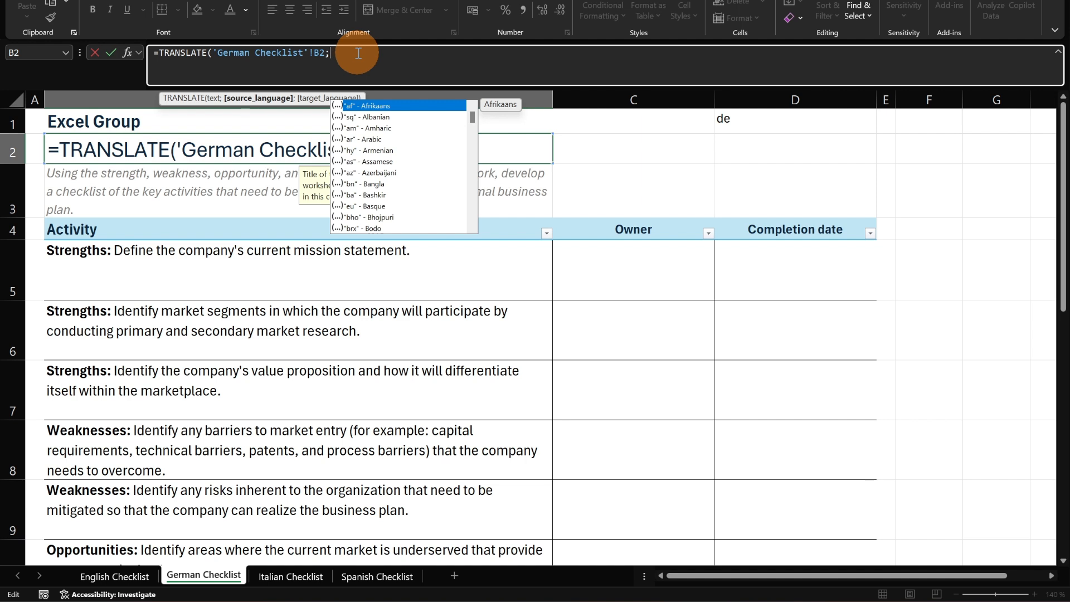
- Browse the suggested language codes for the source_language argument, including those for English, German and Italian
scroll(383, 152, "down", 3)
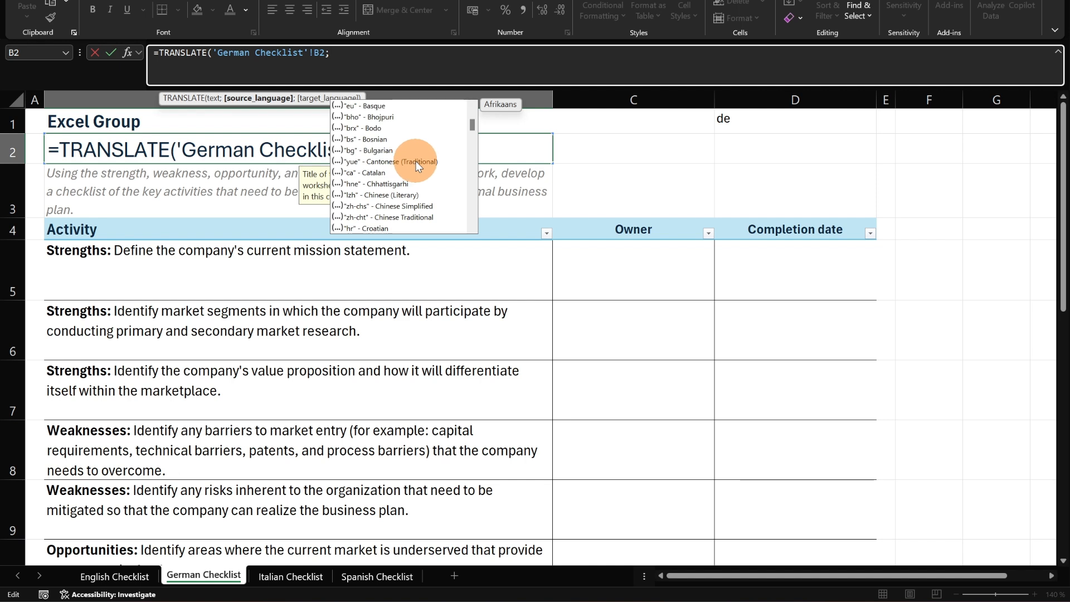
scroll(416, 161, "down", 7)
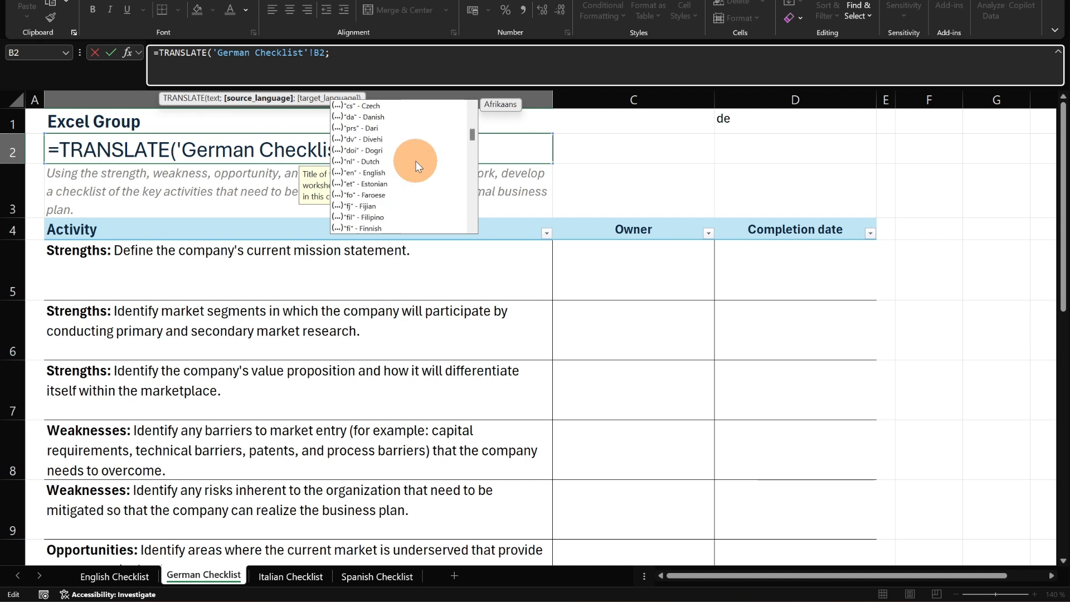
scroll(416, 162, "down", 1)
scroll(416, 162, "down", 4)
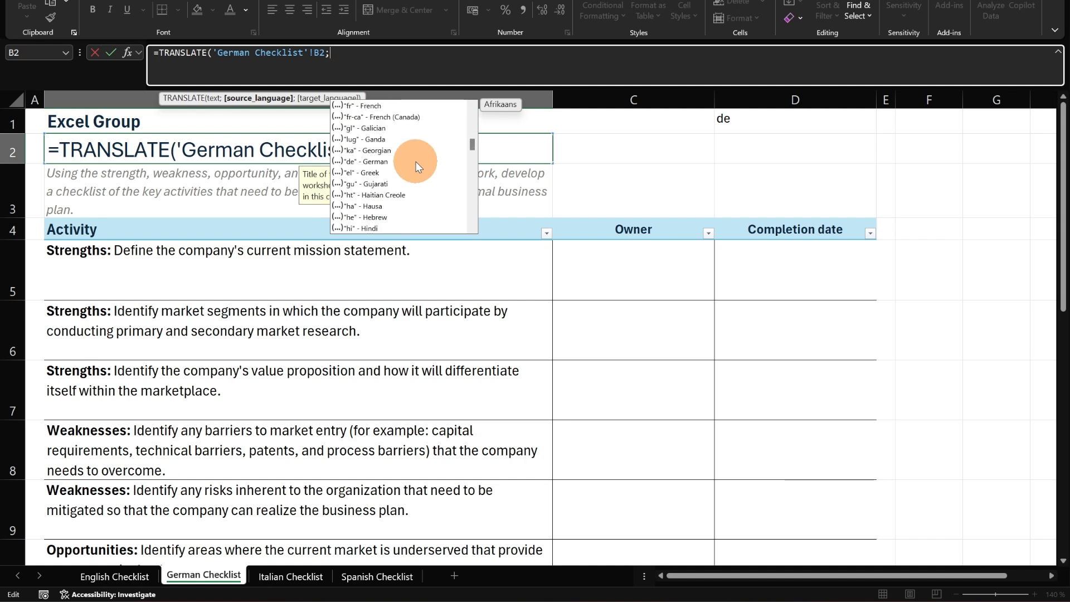
scroll(416, 162, "down", 1)
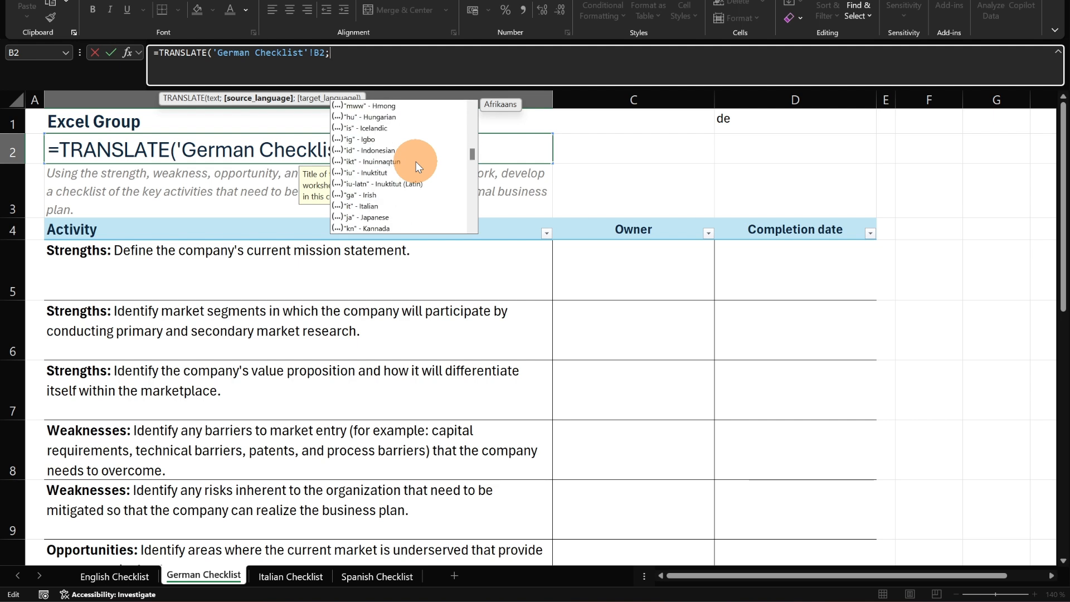
scroll(416, 162, "down", 1)
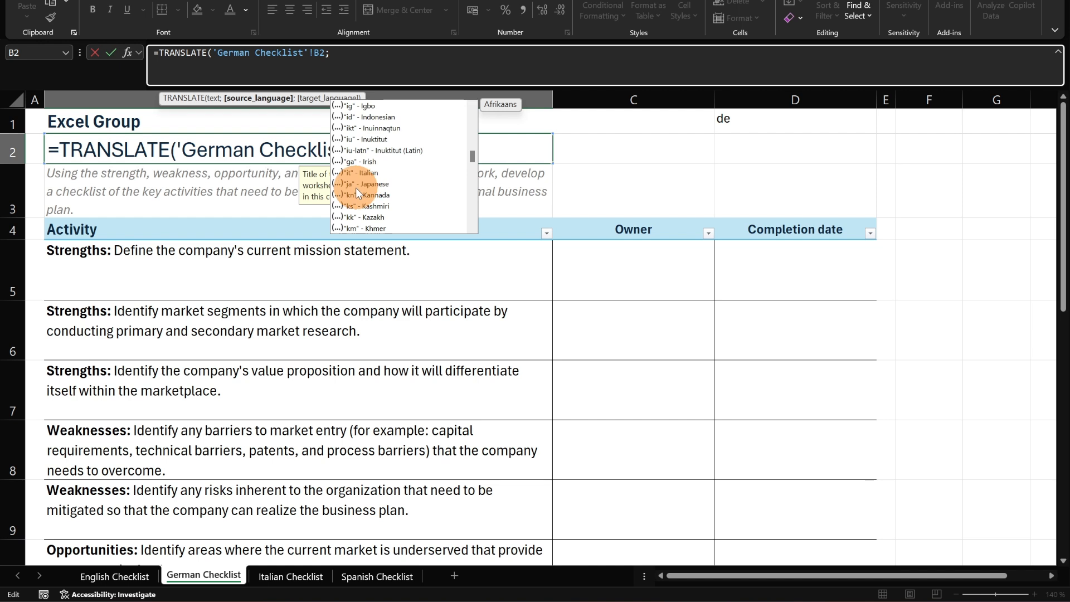
left_click(330, 51)
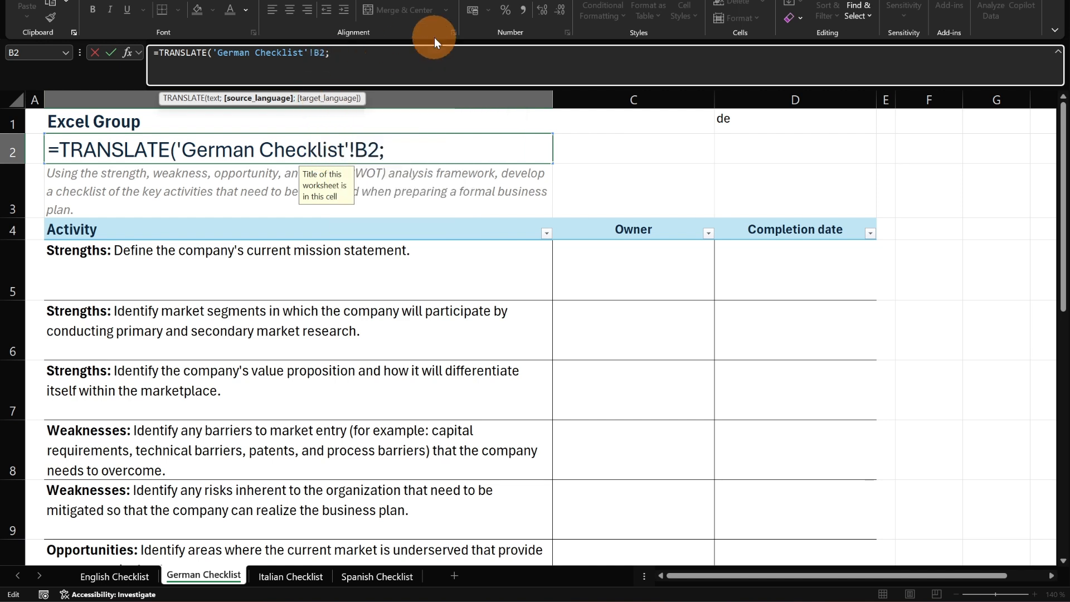
- Complete the title formula in B2 as =TRANSLATE('English Checklist'!B2;"en";D1)
type("\"\"")
type("en")
type(",")
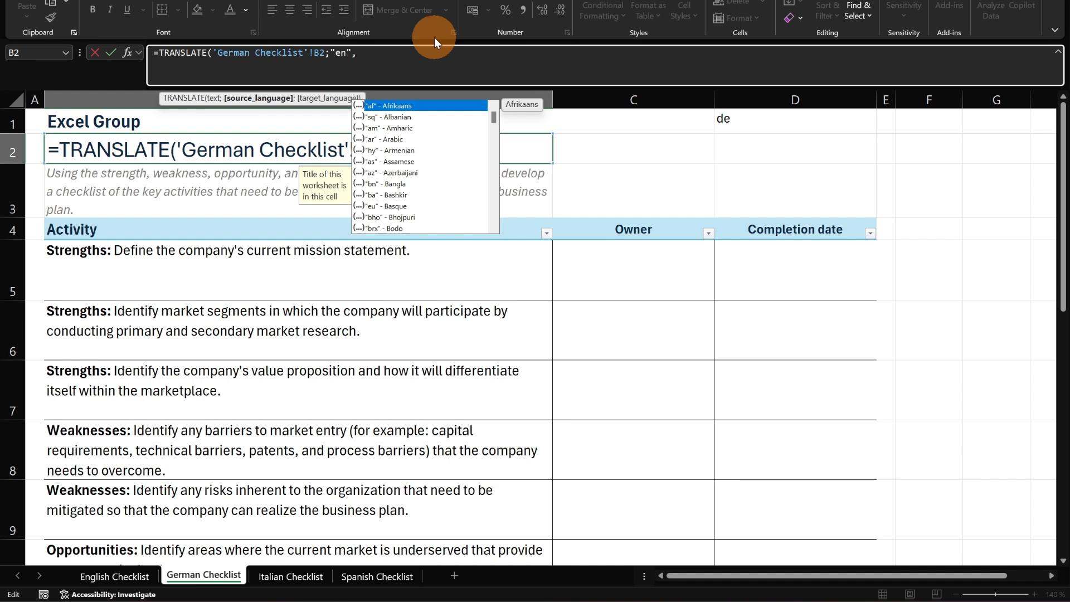
type("D1)")
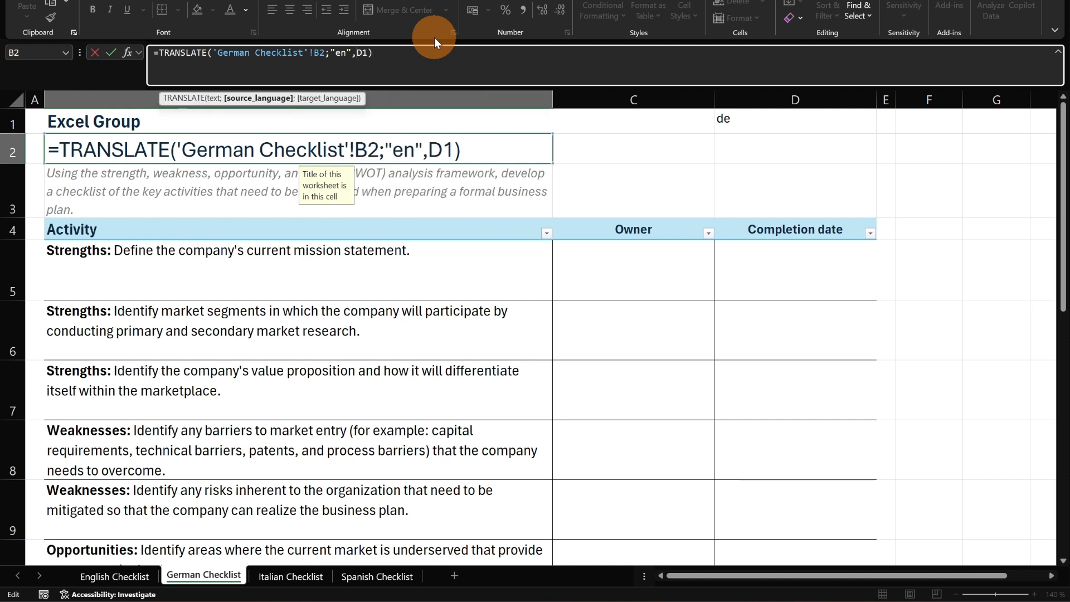
key("BackSpace")
type(";")
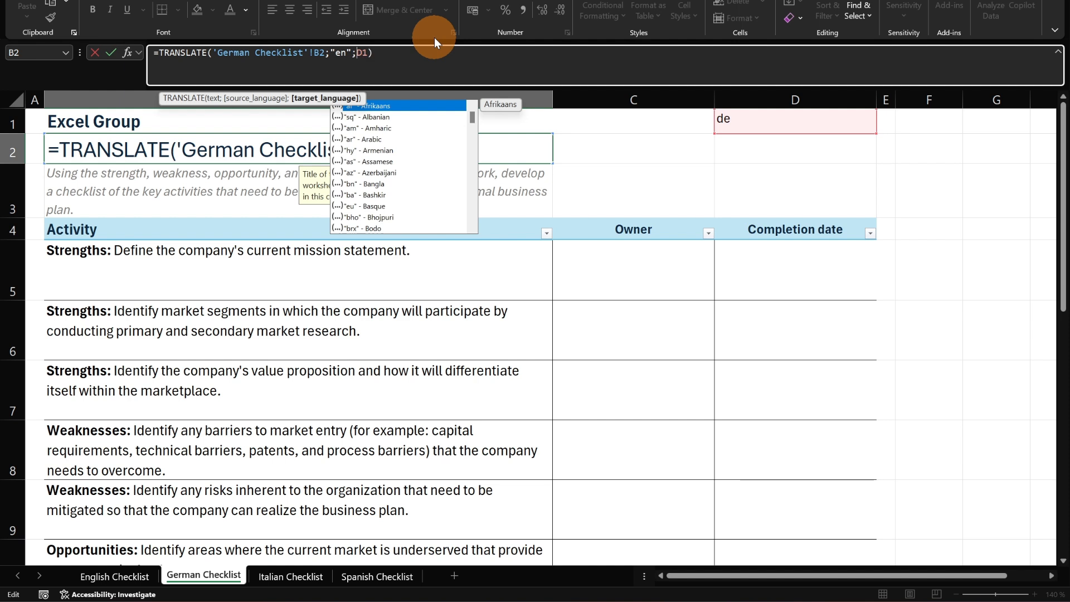
key("Escape")
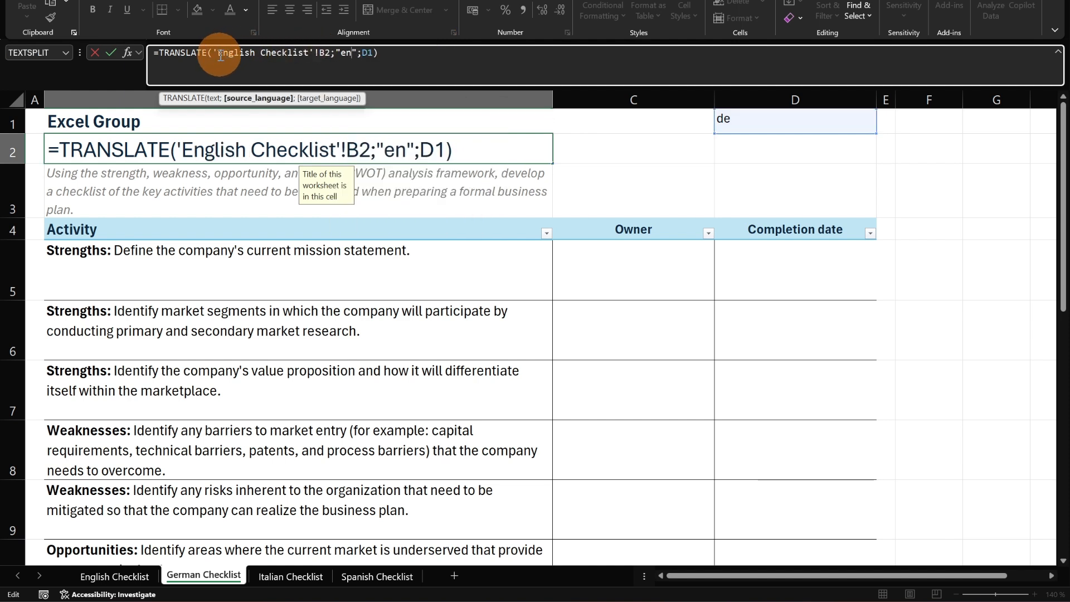
left_click_drag(218, 55, 309, 54)
left_click(287, 54)
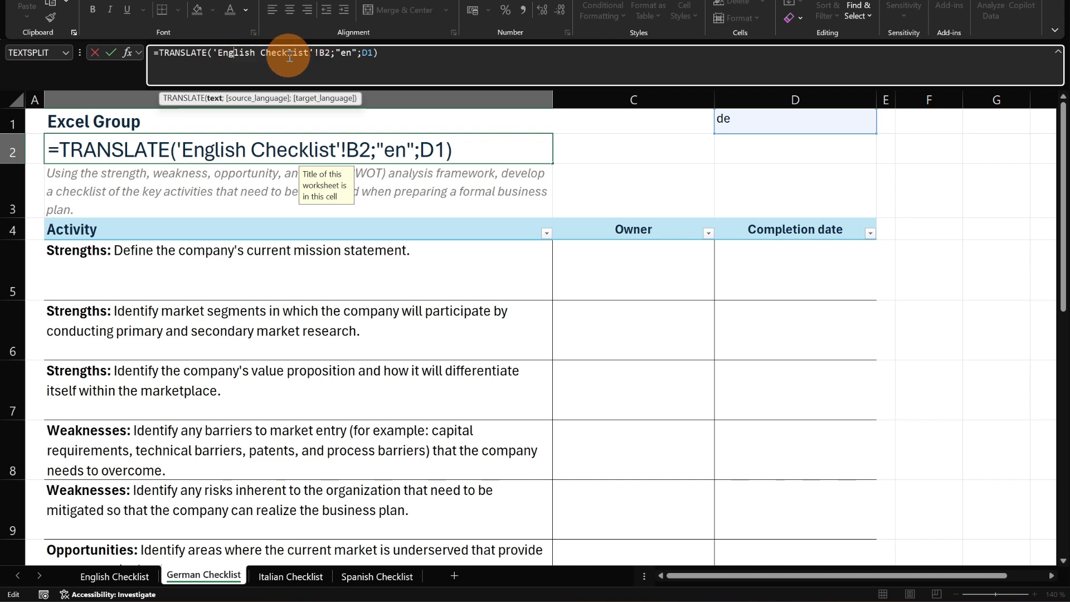
left_click(383, 54)
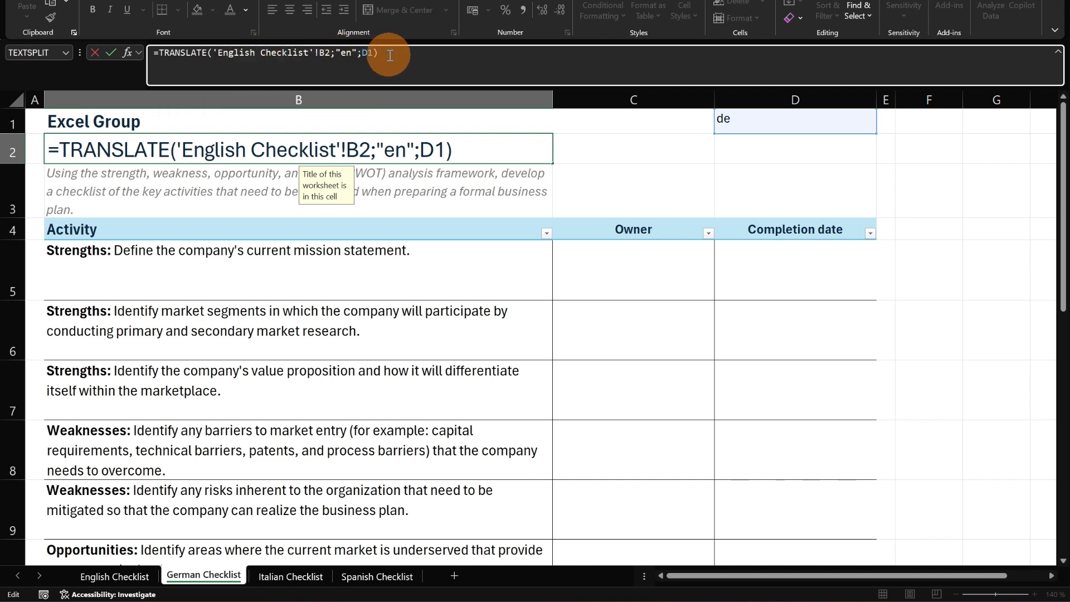
key("Return")
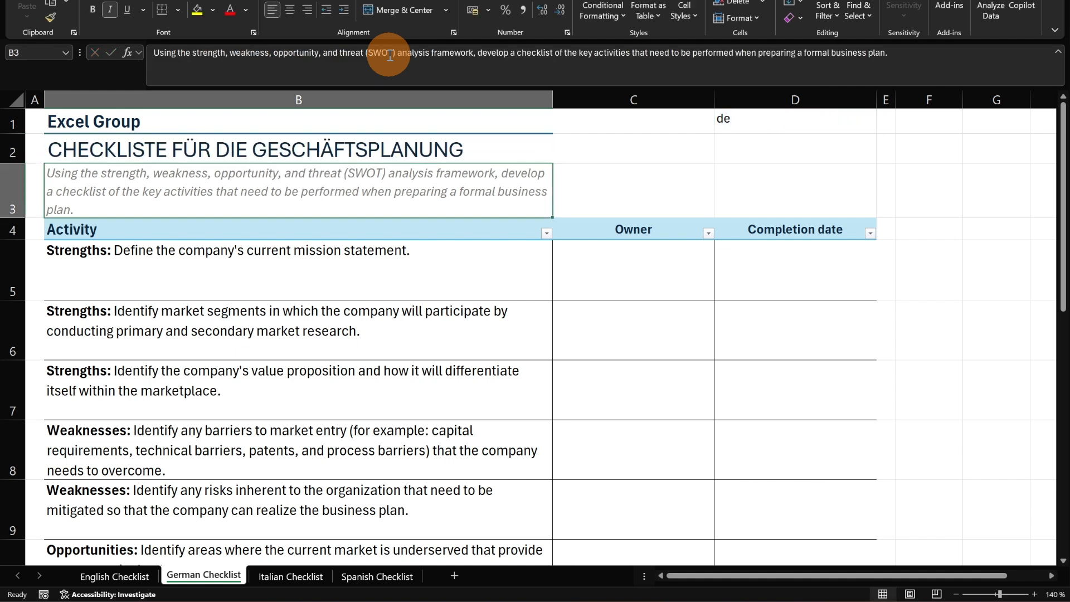
left_click(319, 158)
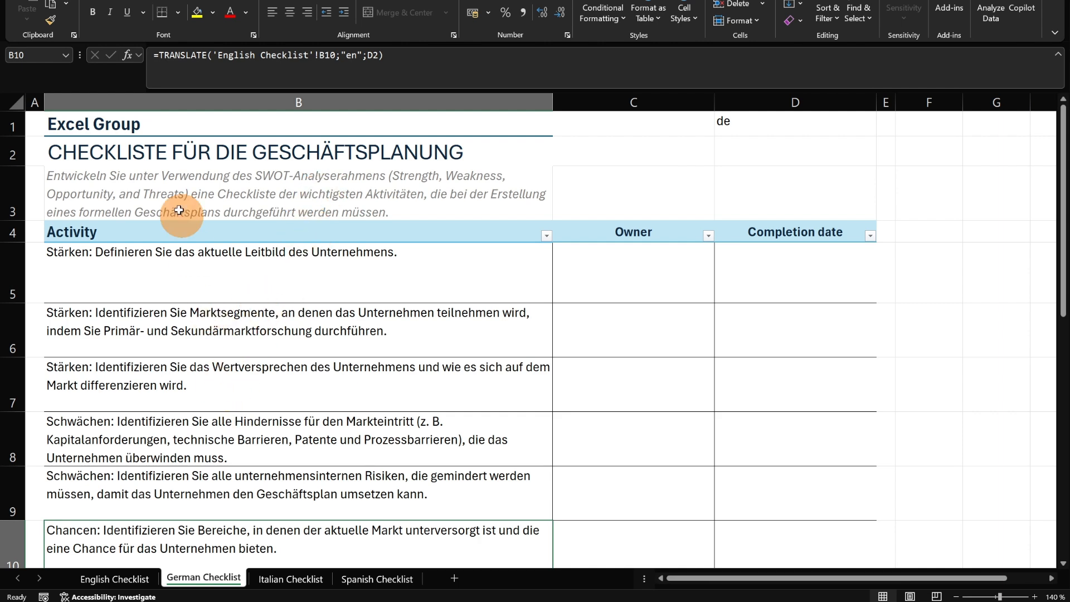
- Copy the entire German Checklist sheet, with its formulas and formatting, into the empty Italian Checklist sheet
left_click(15, 104)
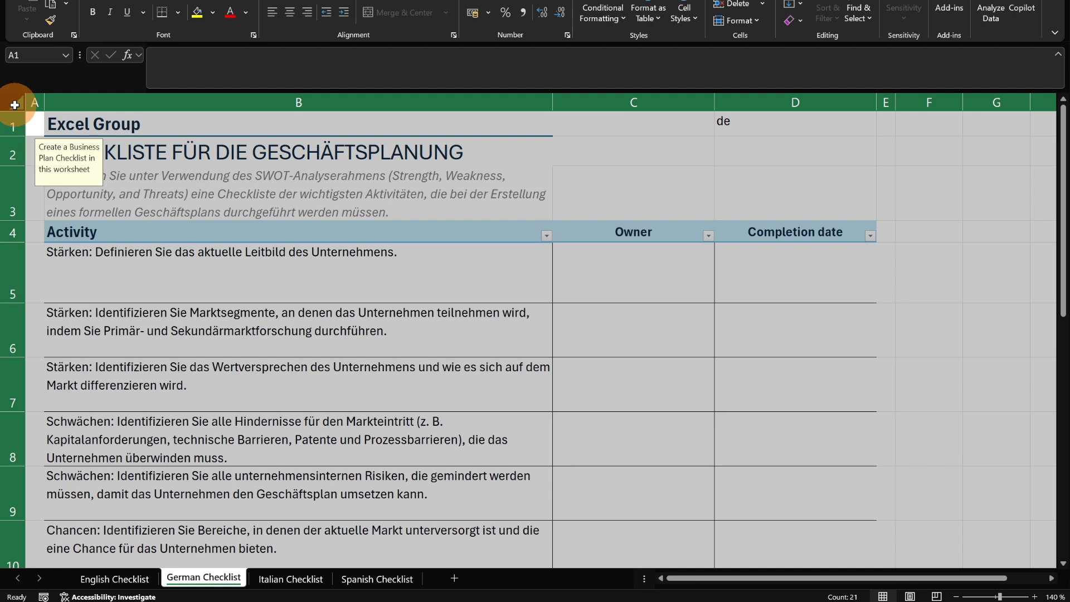
key("ctrl+c")
left_click(302, 583)
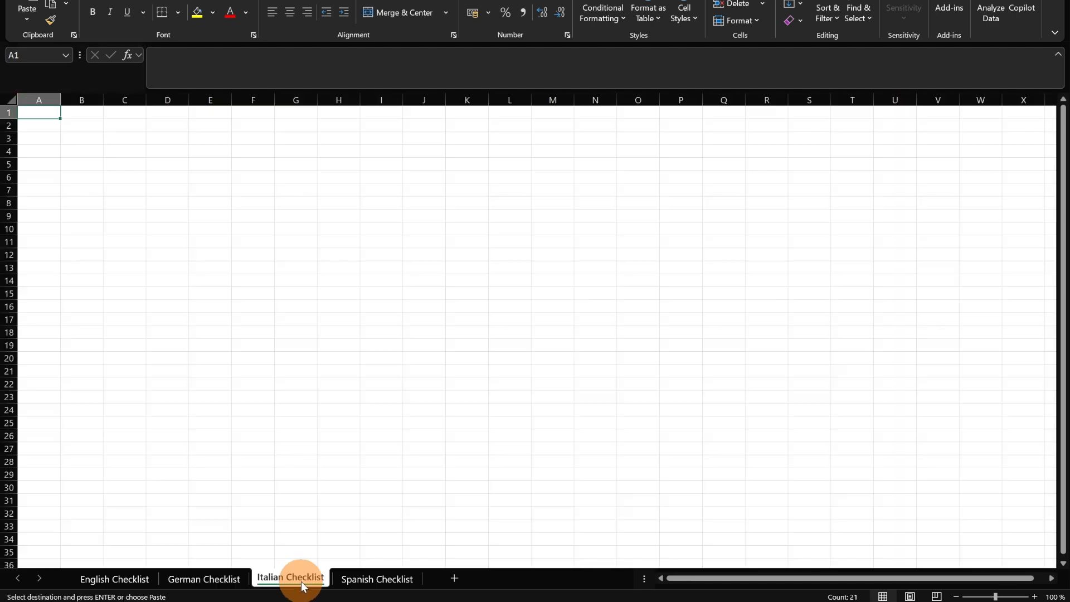
left_click(14, 102)
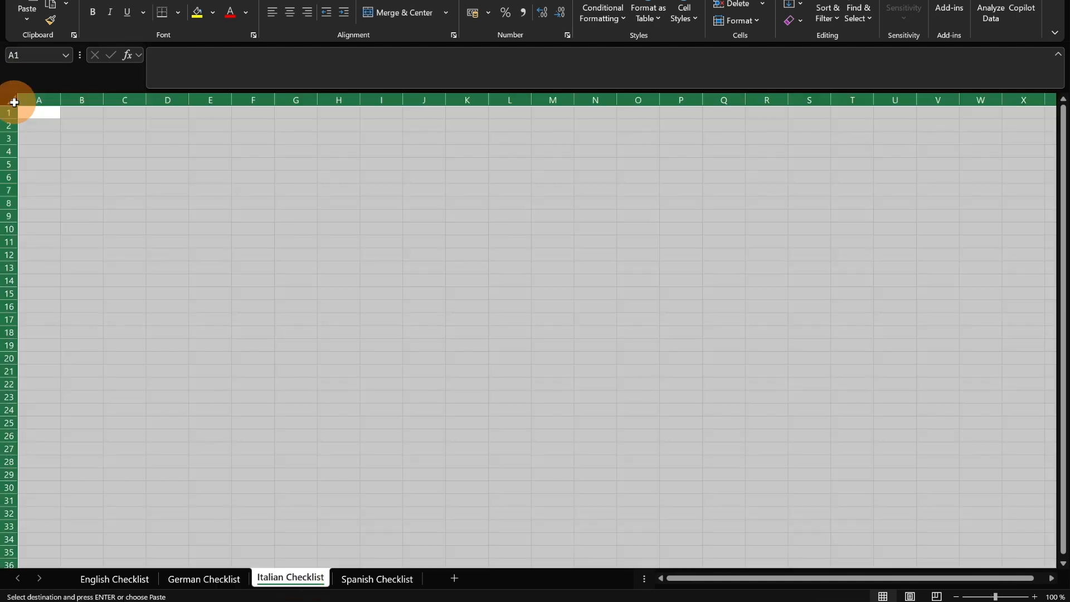
key("ctrl+v")
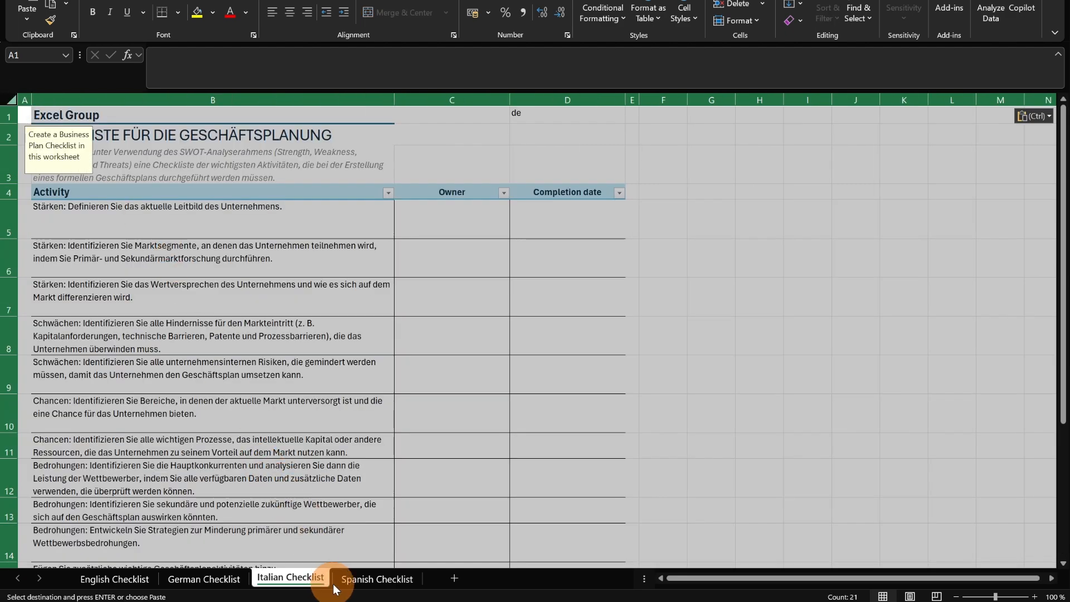
- Paste the copied German Checklist contents over the whole empty Spanish Checklist sheet
left_click(352, 582)
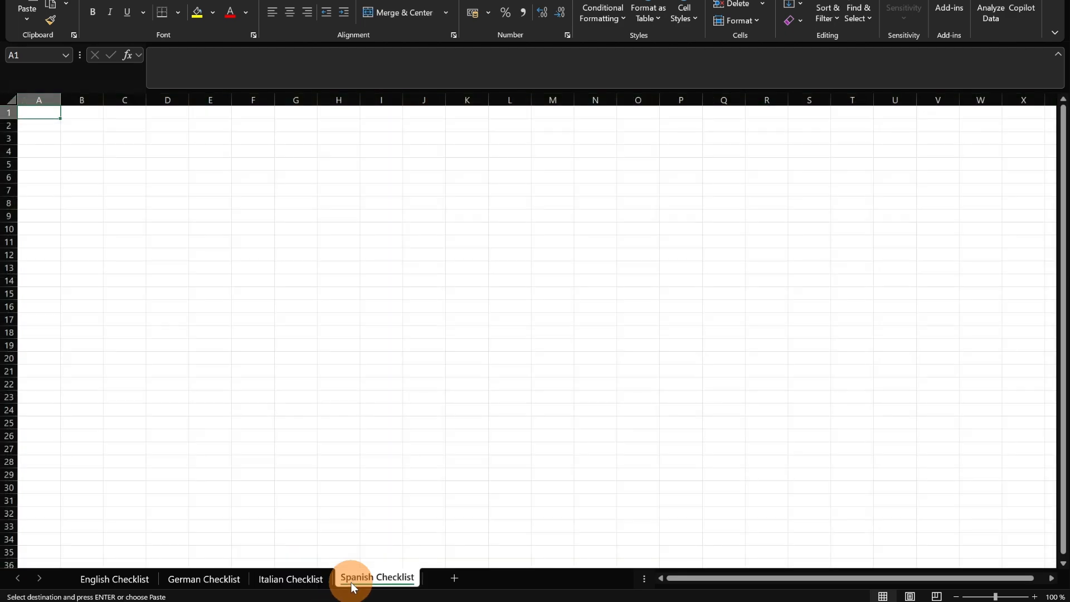
left_click(7, 99)
key("ctrl+v")
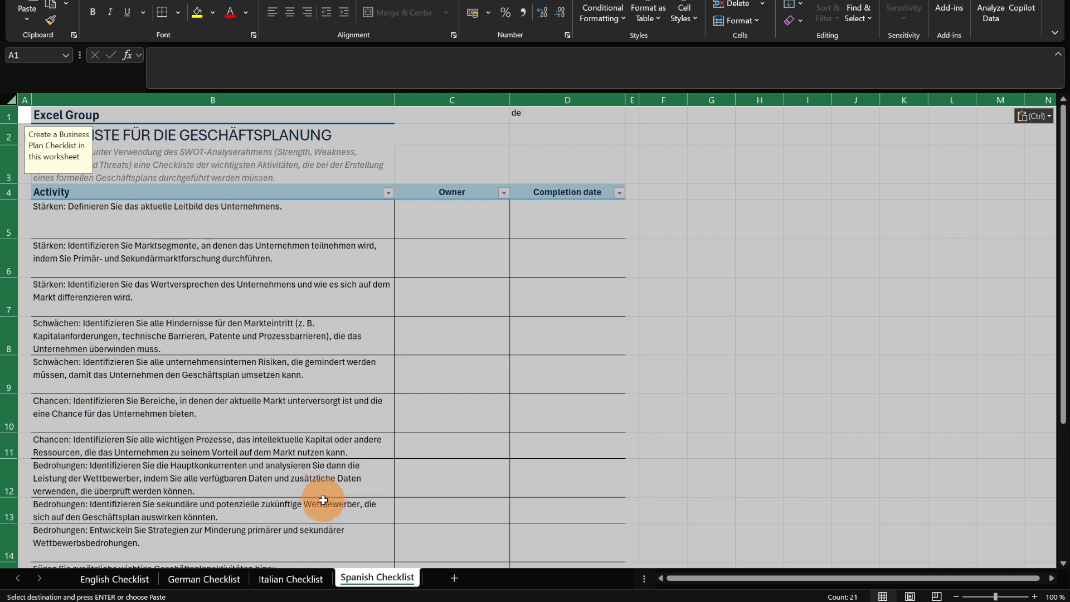
left_click(1035, 596)
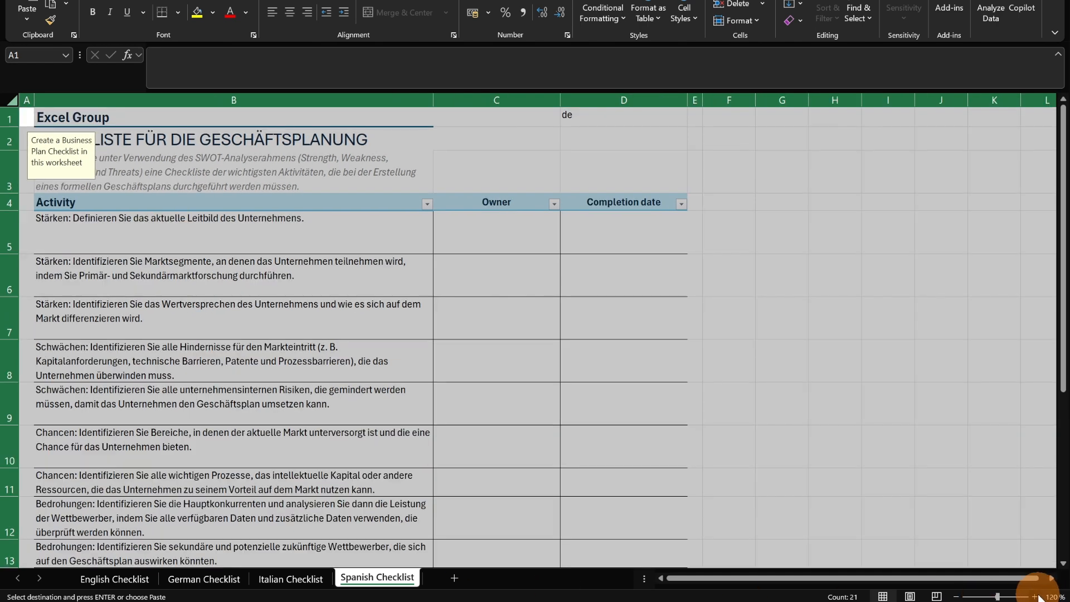
left_click(1034, 597)
left_click(1034, 596)
- Set the target language code in cell D1 of the Italian Checklist to "it"
left_click(307, 580)
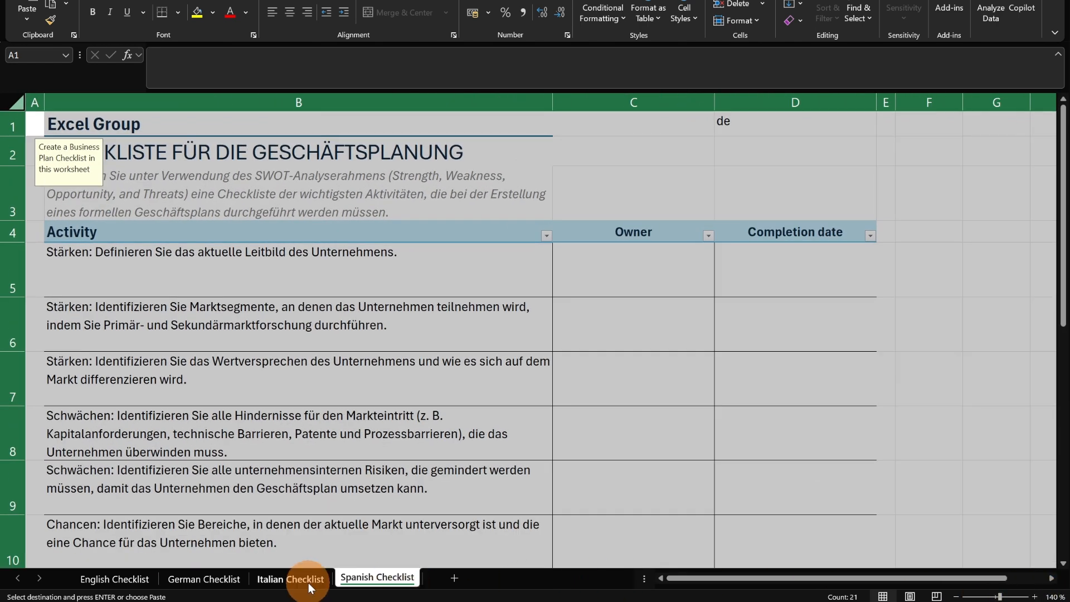
left_click(1035, 597)
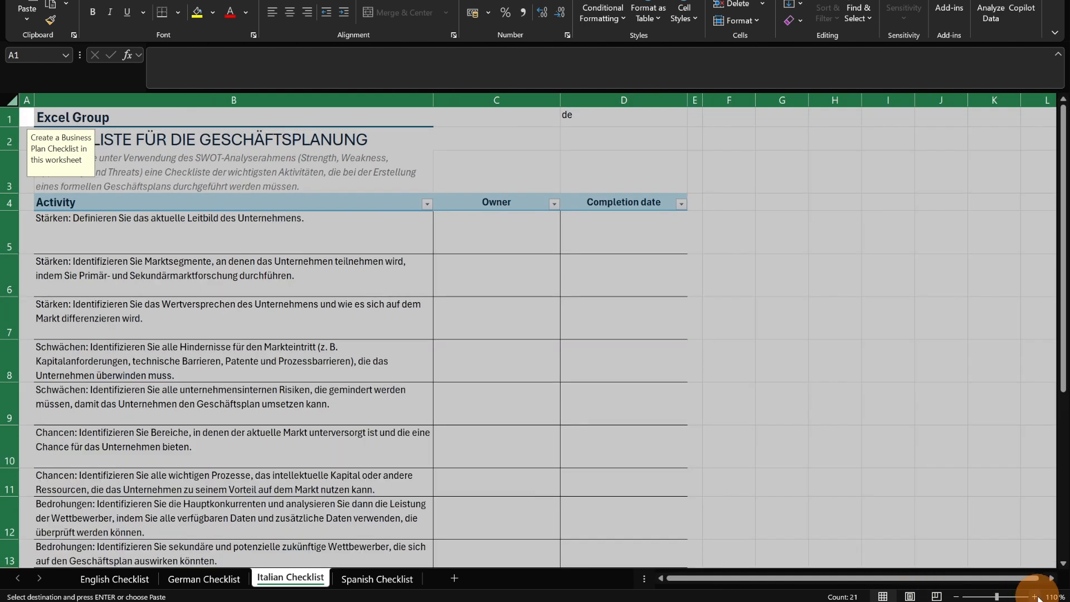
left_click(1035, 597)
left_click(1035, 597)
left_click(1035, 596)
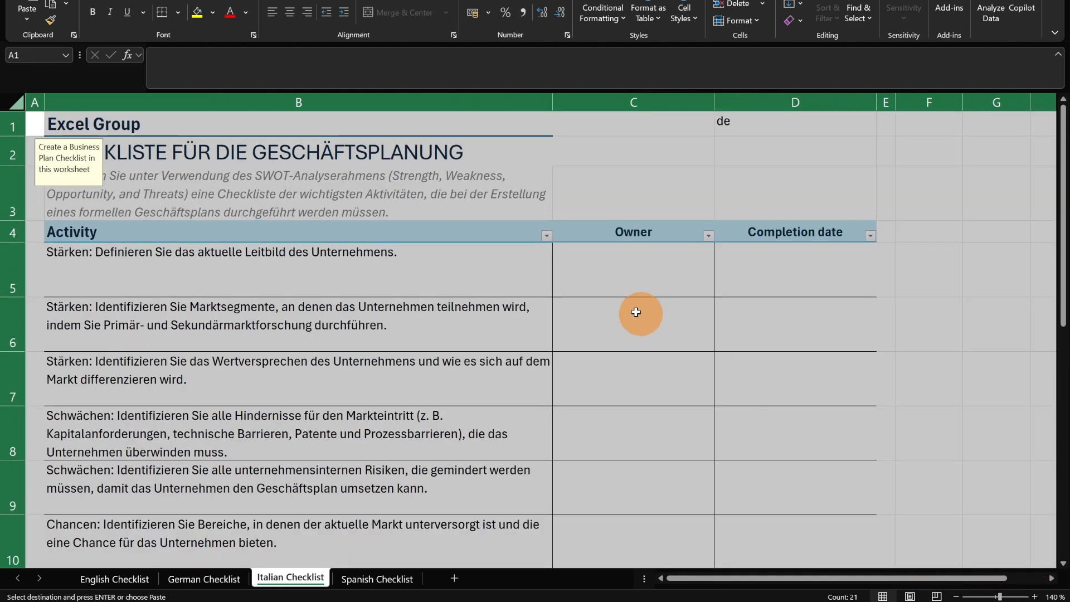
left_click(619, 187)
left_click(724, 124)
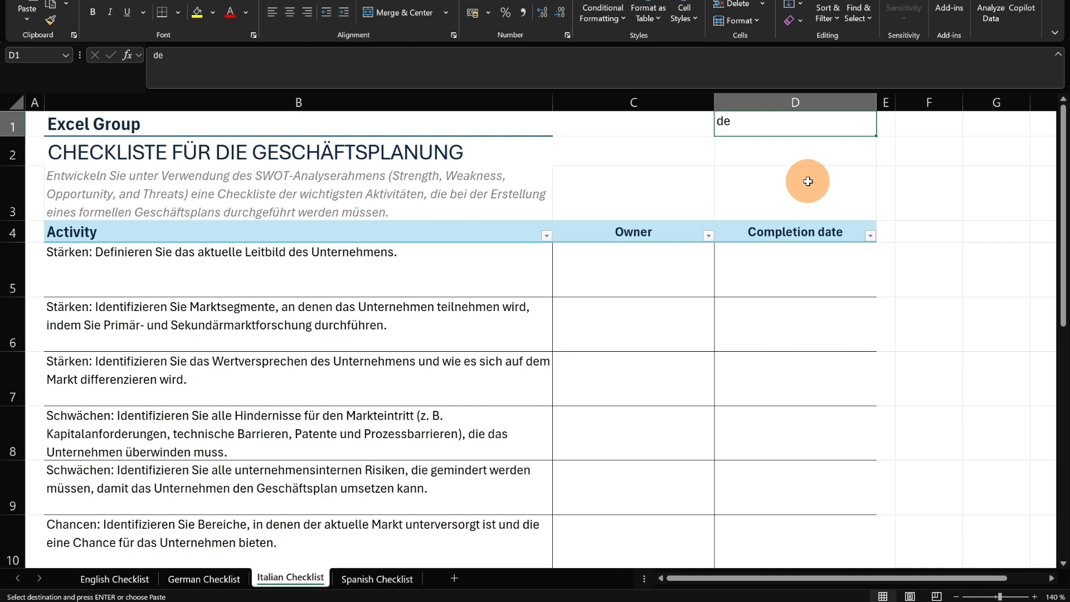
type("it")
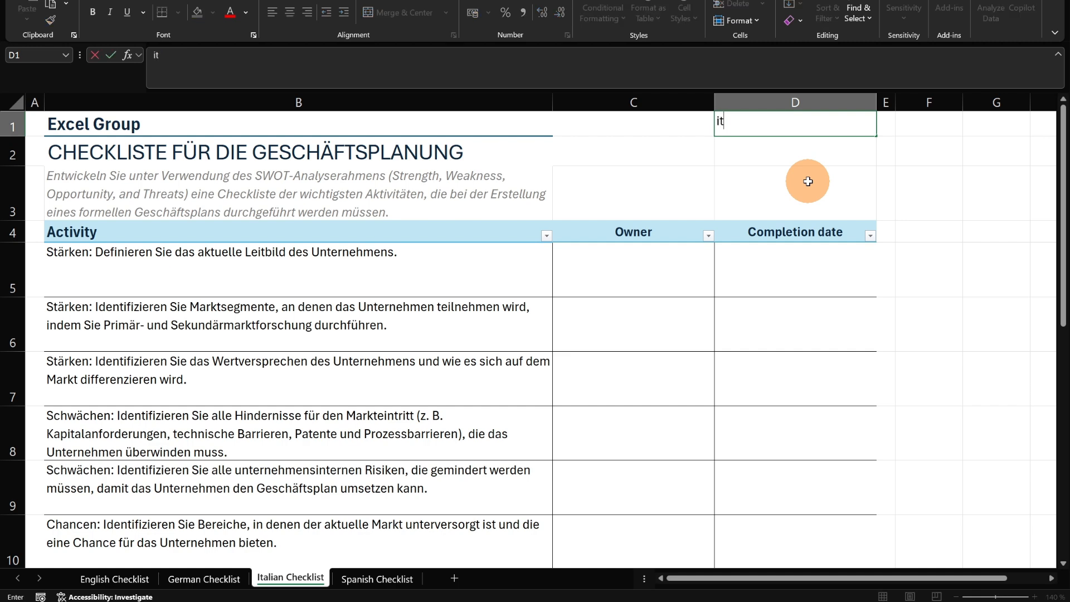
key("Return")
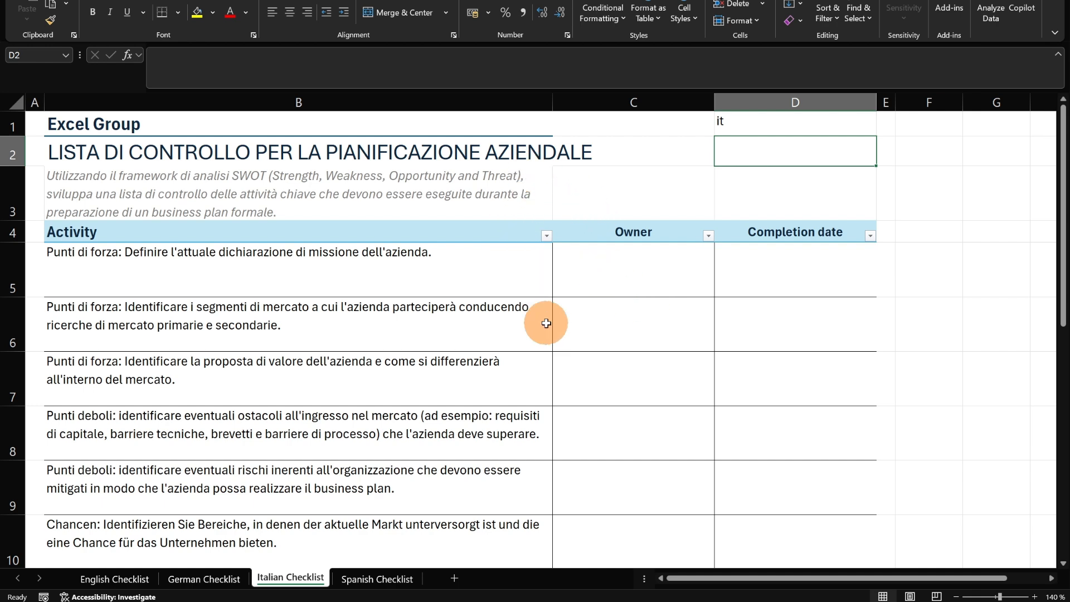
- Set the target language code in D1 of the Spanish Checklist to "es" and review the translated activities
left_click(374, 579)
left_click(742, 124)
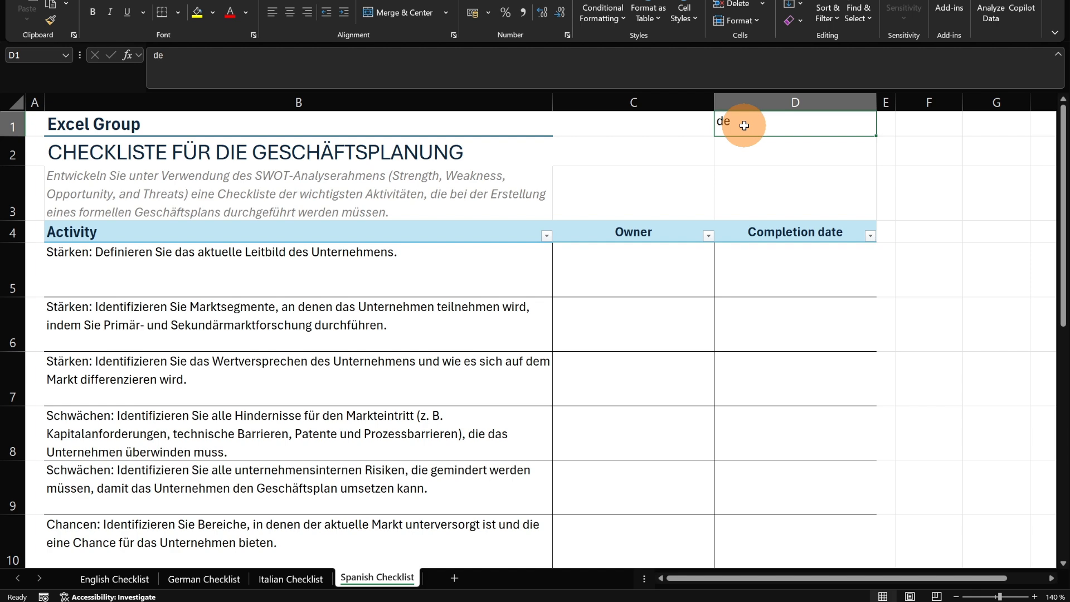
type("es")
key("Return")
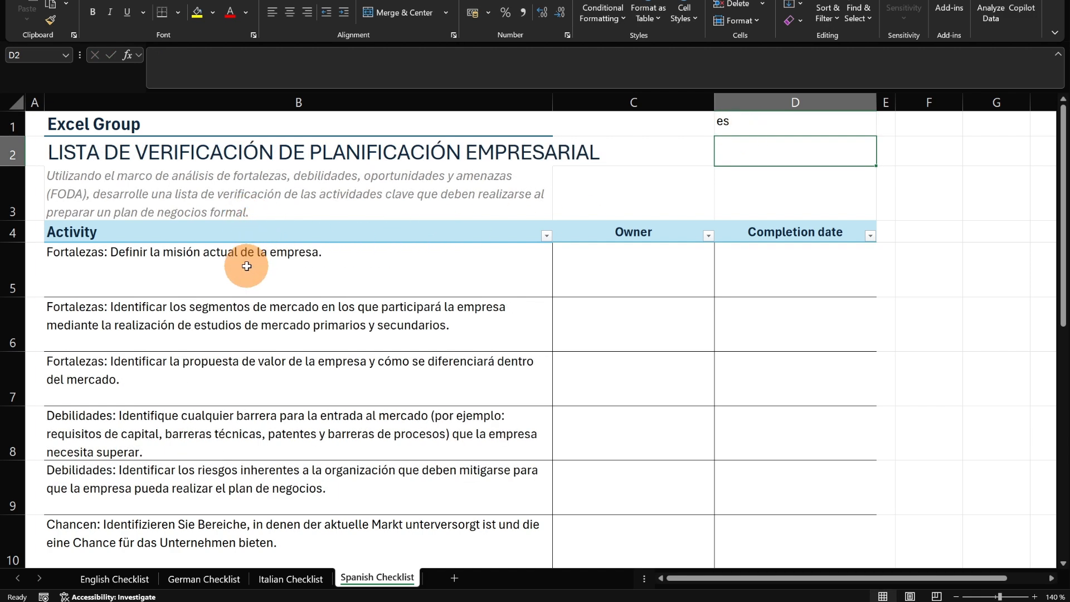
scroll(391, 425, "down", 3)
scroll(391, 424, "down", 2)
scroll(393, 418, "up", 6)
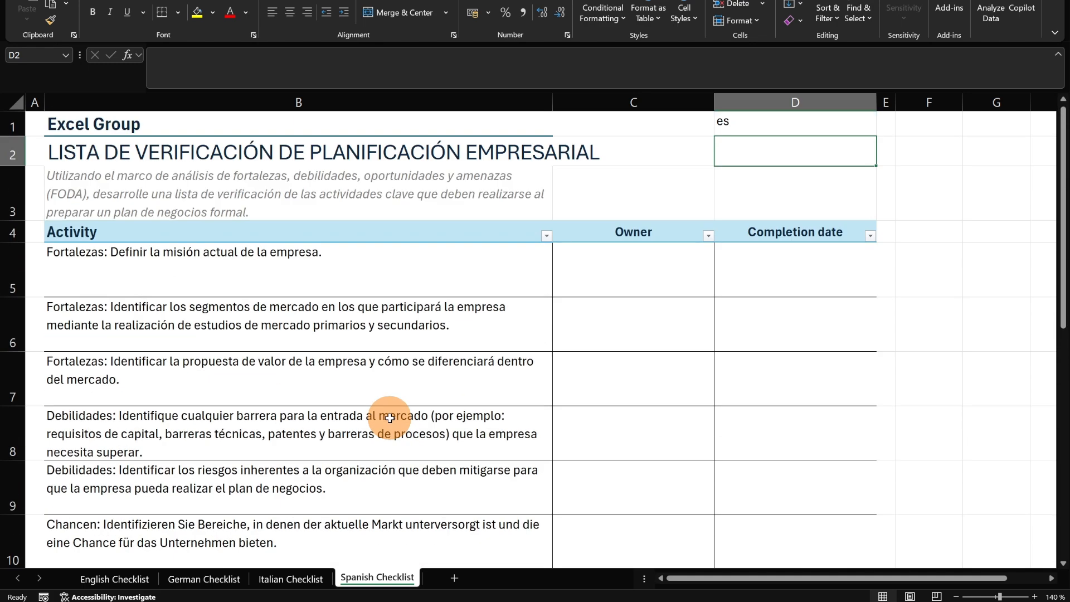
- Enter =DETECTLANGUAGE(B3) in cell D1 of the English Checklist to detect the language of the description text
left_click(295, 580)
left_click(207, 579)
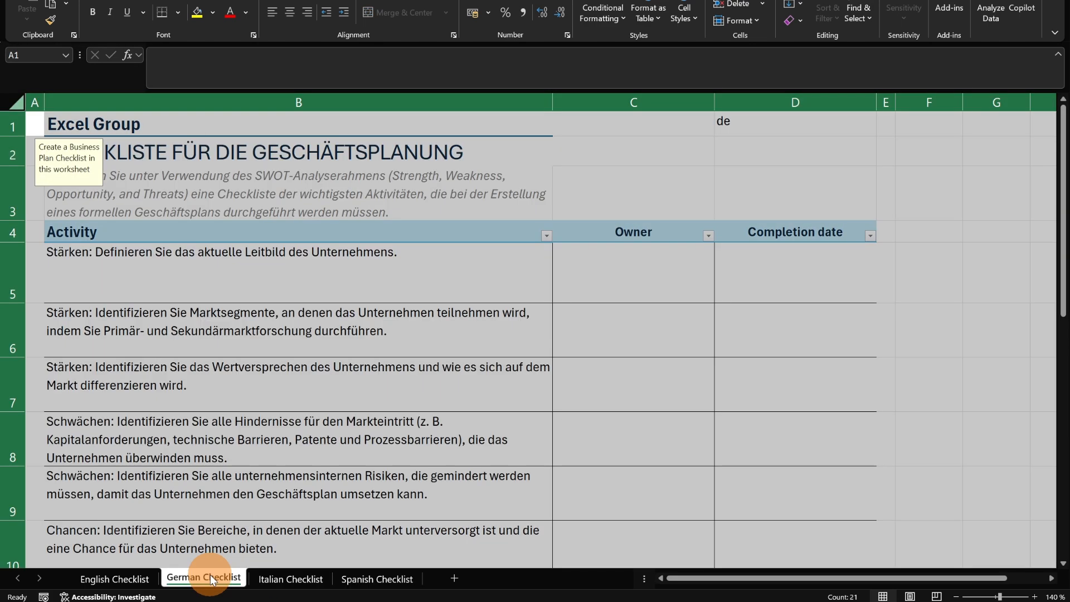
left_click(143, 580)
left_click(321, 190)
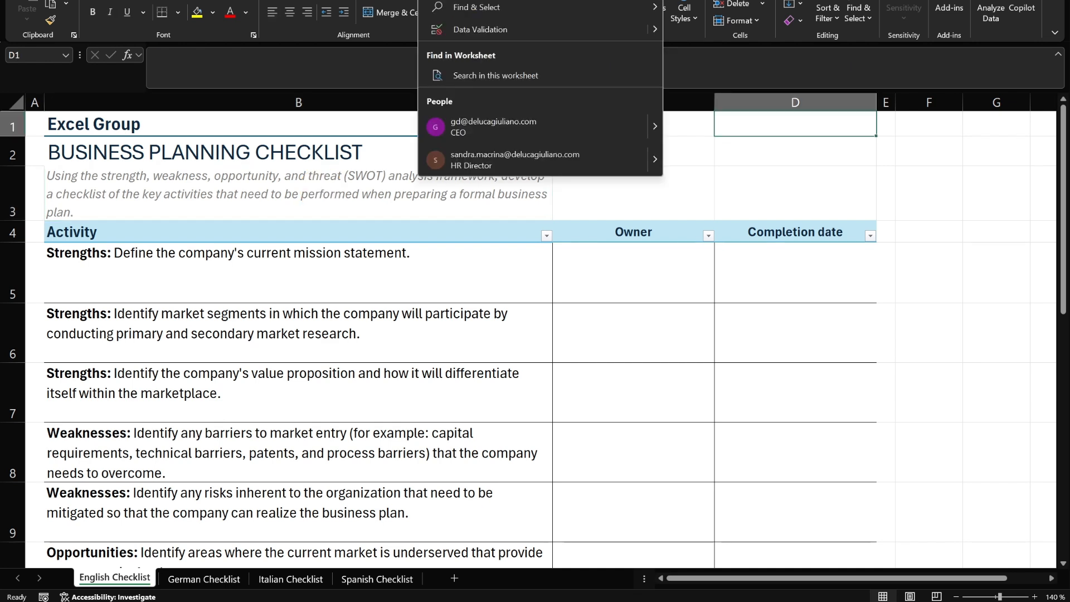
key("Escape")
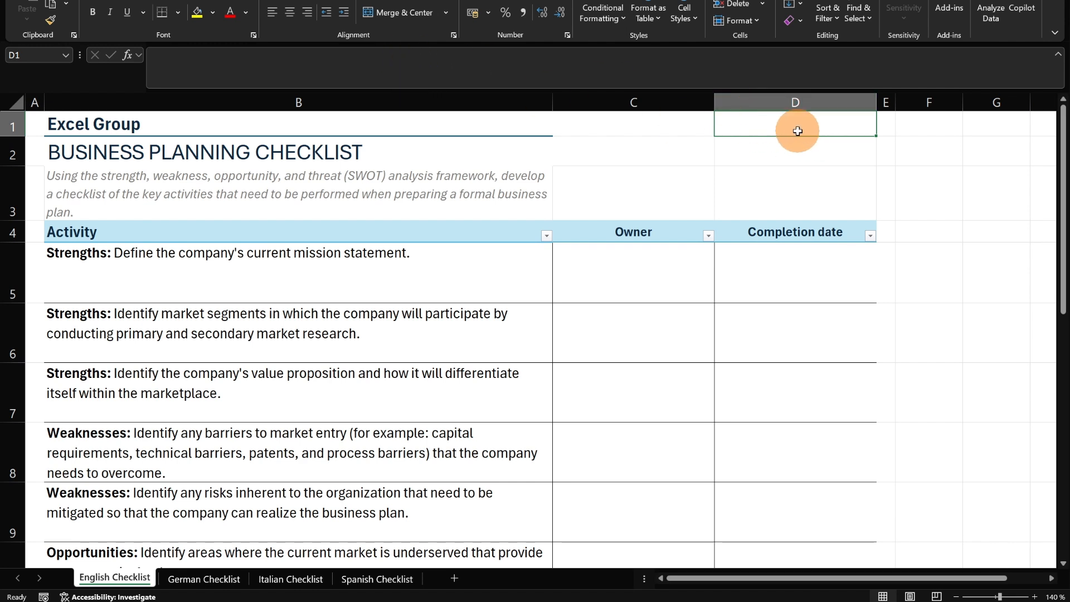
left_click(476, 71)
type("=detect")
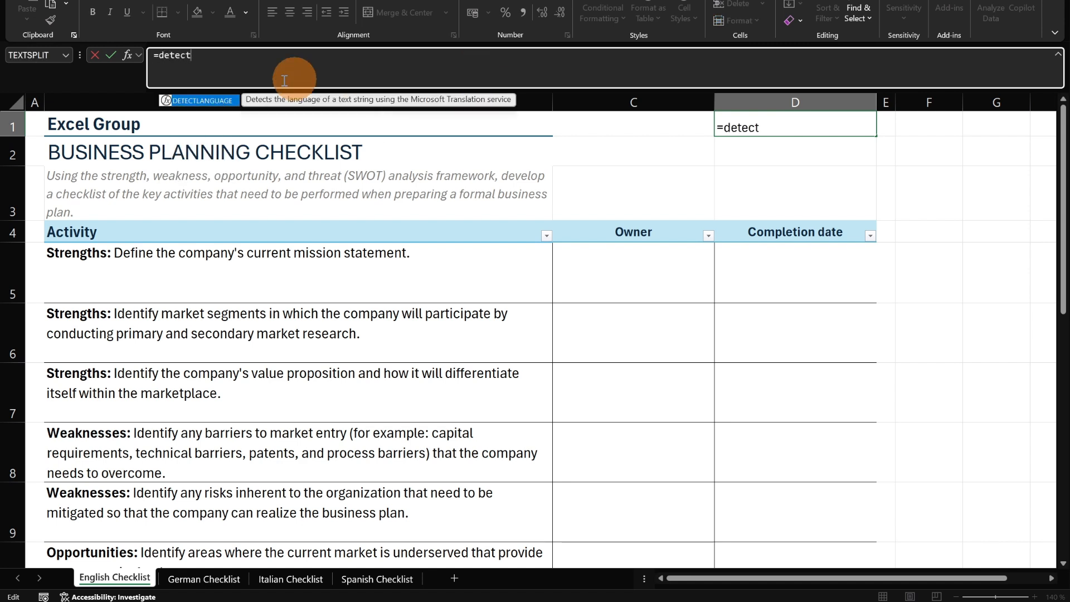
key("Tab")
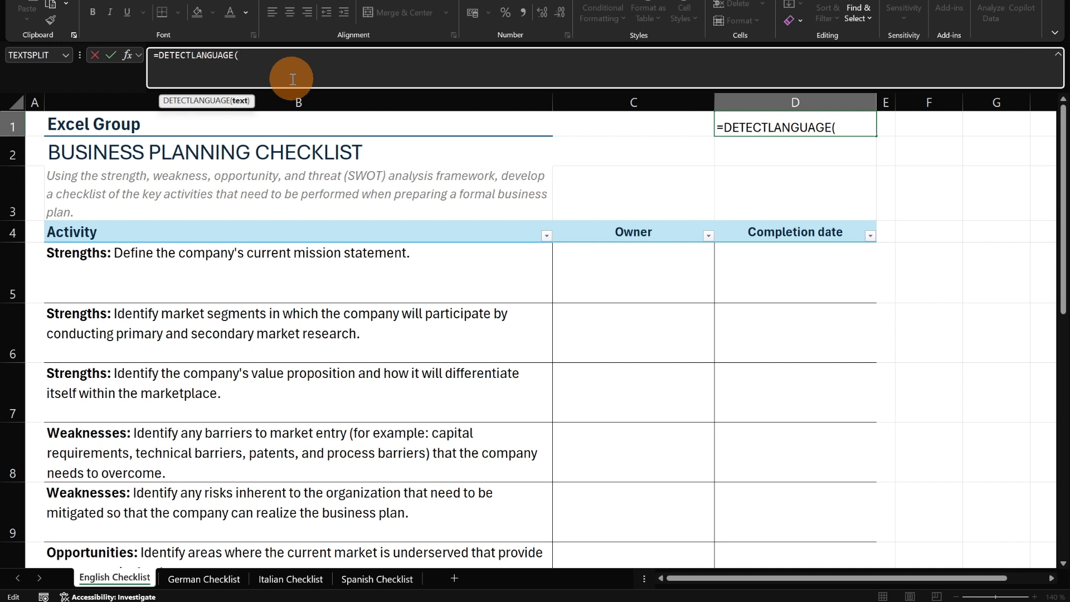
left_click(414, 183)
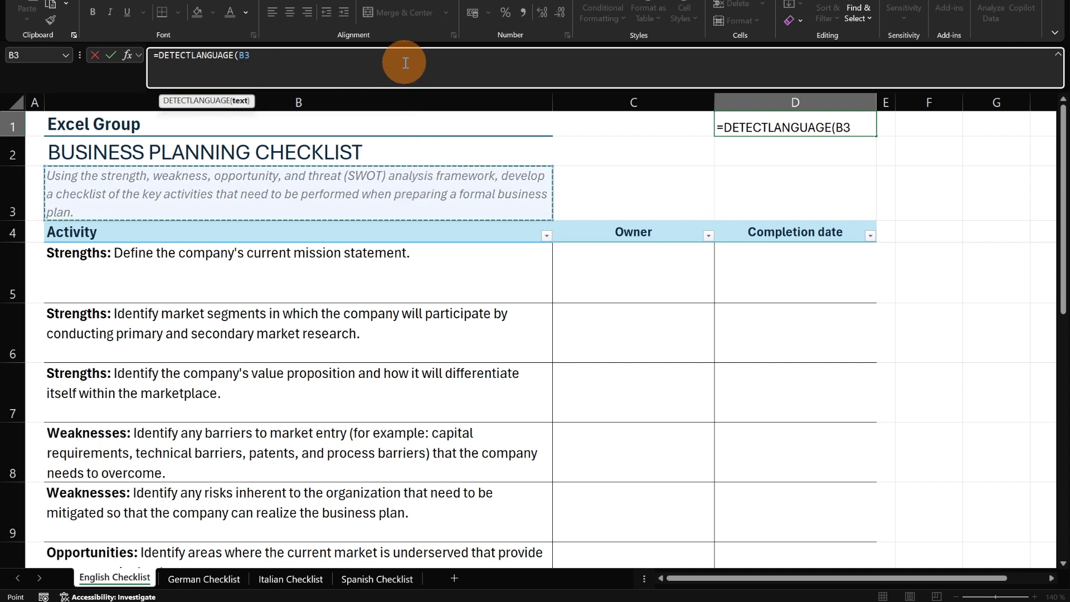
type(")")
key("Return")
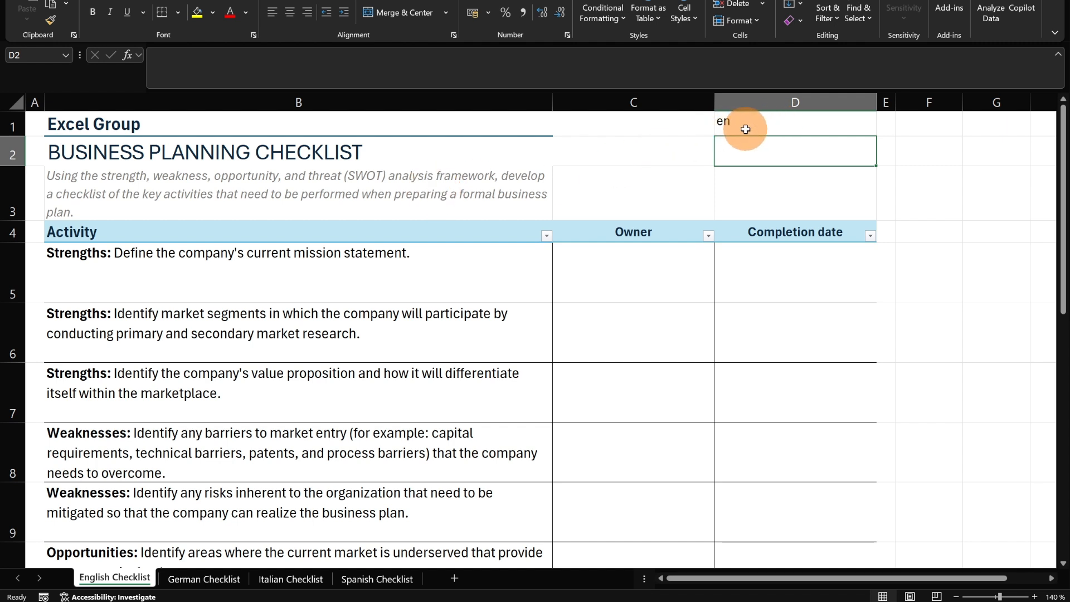
left_click(748, 128)
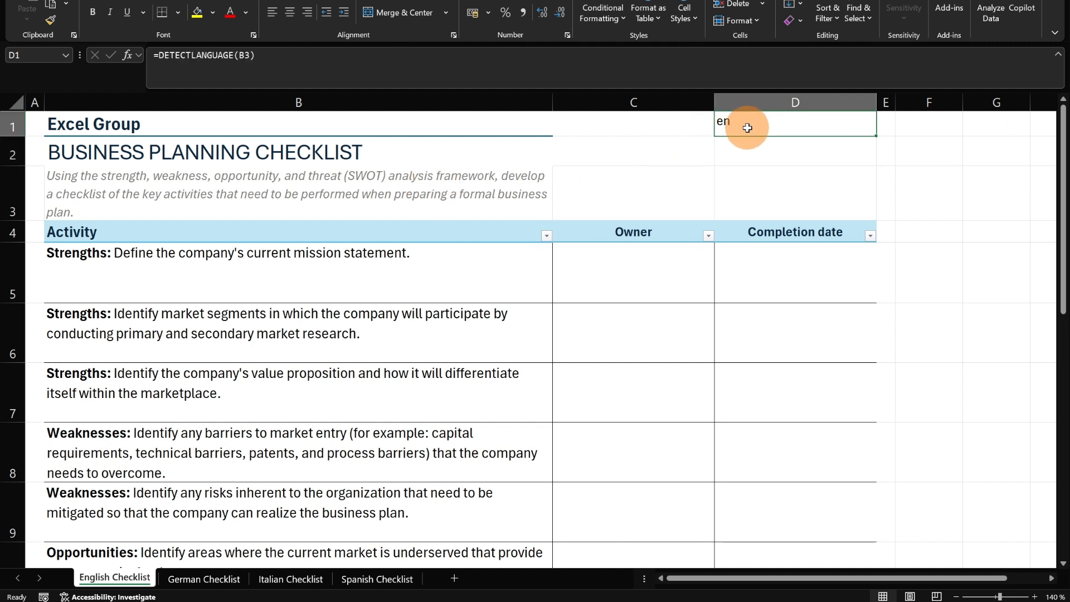